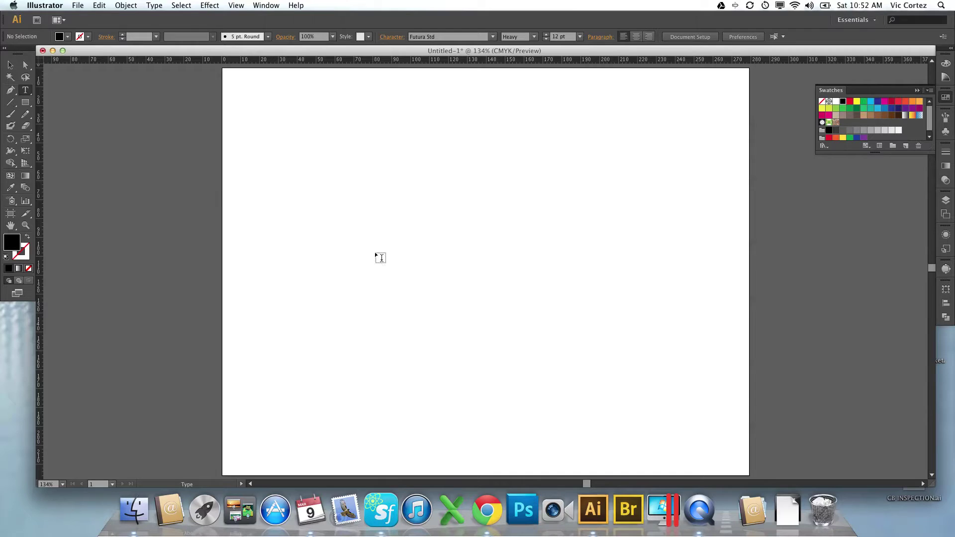
Place an empty Futura Std Heavy 12 pt point-type text object on the blank artboard.
key("v")
left_click(10, 66)
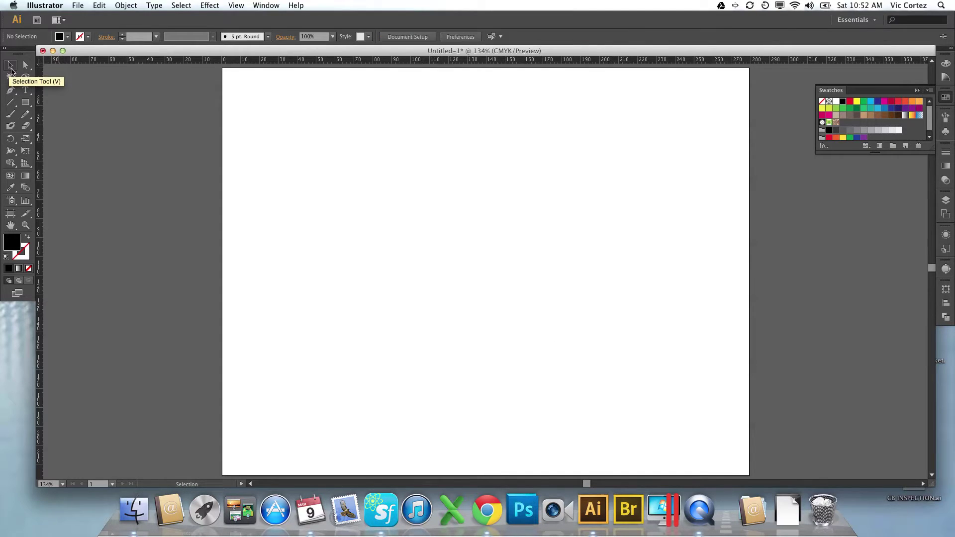
left_click(25, 90)
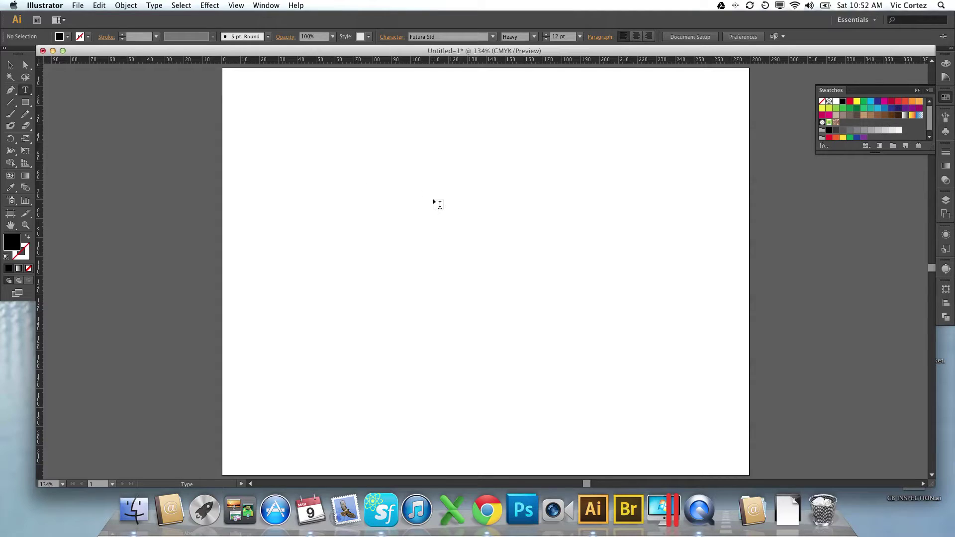
left_click(337, 194)
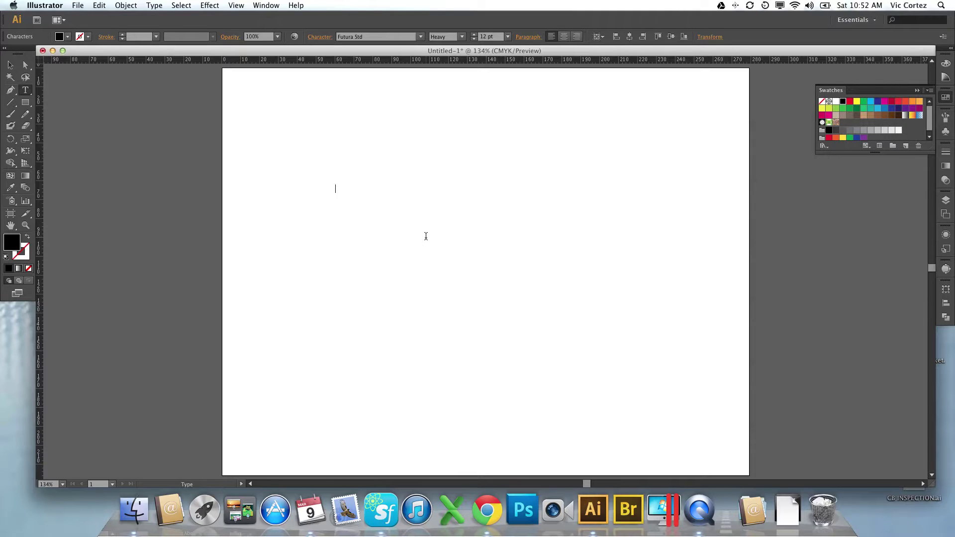
Type CORTEZ and scale the text up with its bounding box.
type("CORTEZ")
left_click(10, 65)
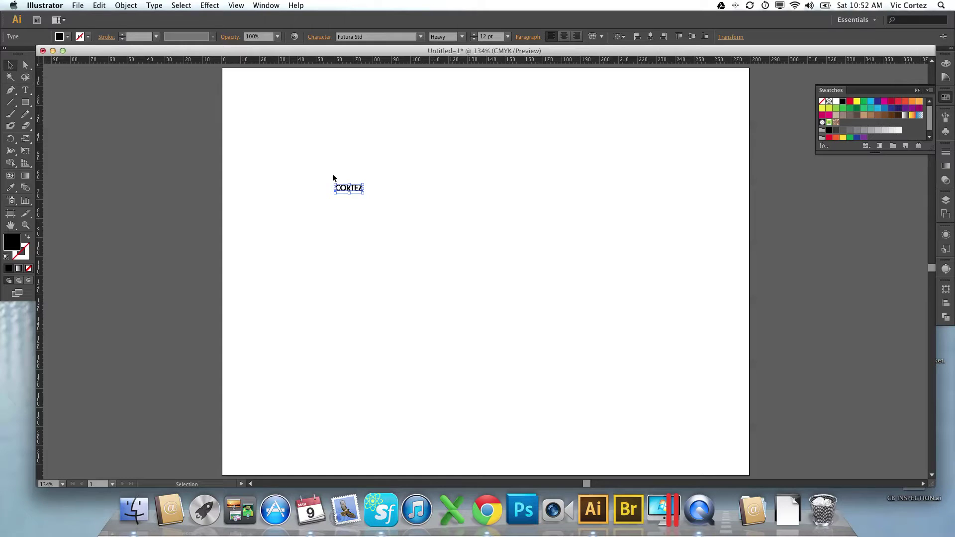
left_click_drag(365, 192, 649, 361)
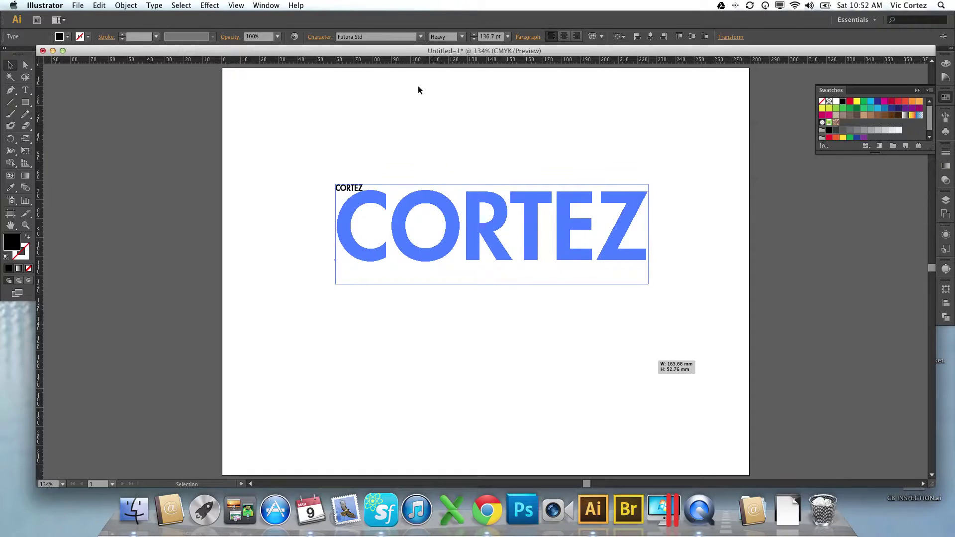
Set CORTEZ to Athletic Regular, move it up-left, and enlarge it to roughly 189.65 pt.
left_click(390, 40)
type("Athletic Regular")
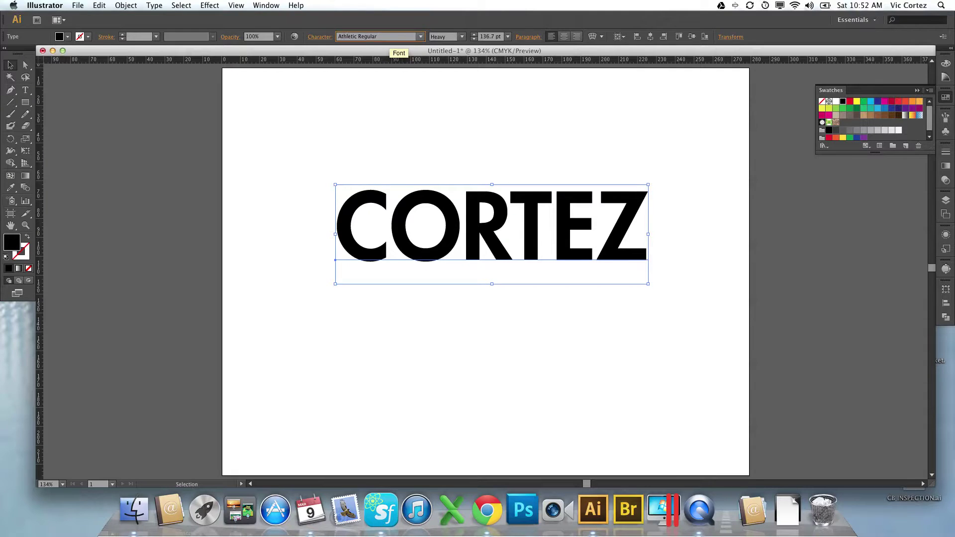
key("Return")
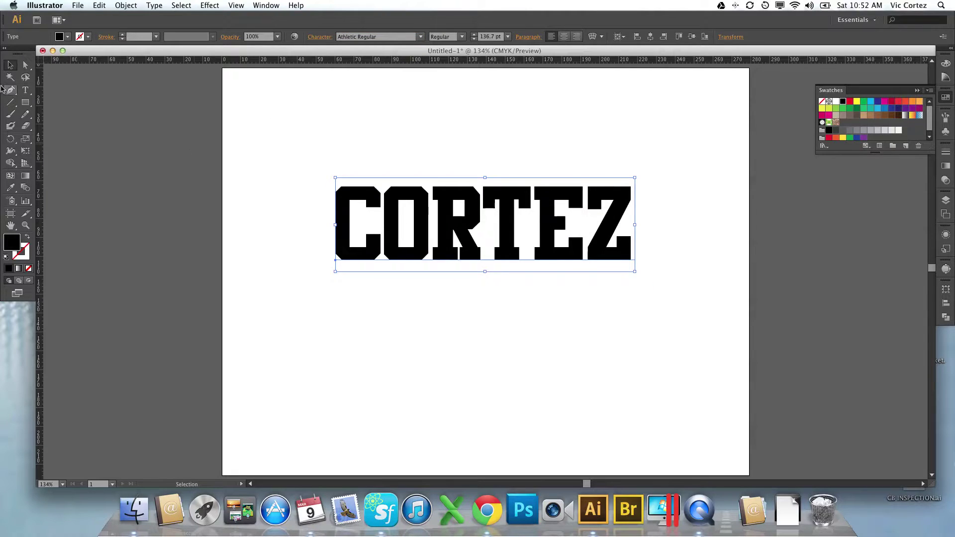
left_click_drag(411, 200, 337, 153)
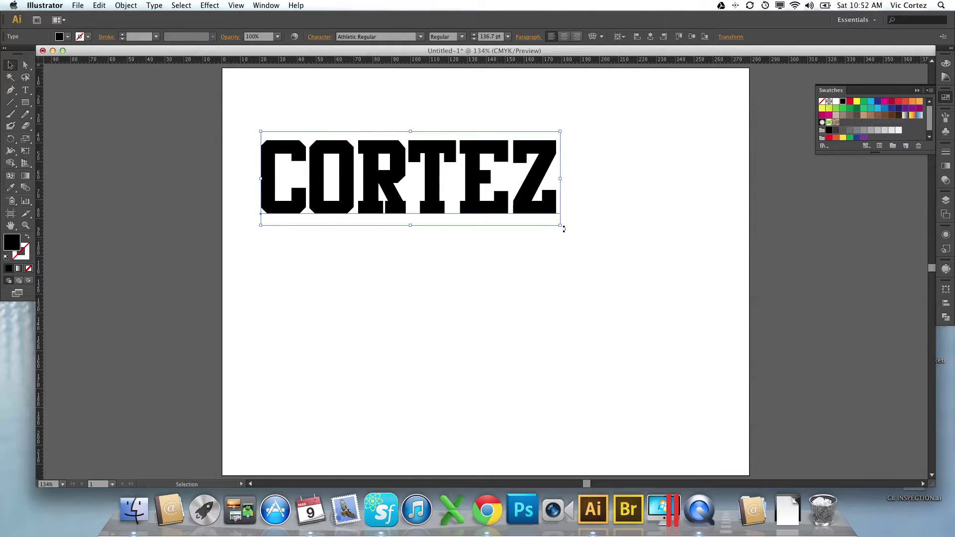
left_click_drag(564, 228, 676, 316)
left_click(613, 317)
left_click(494, 199)
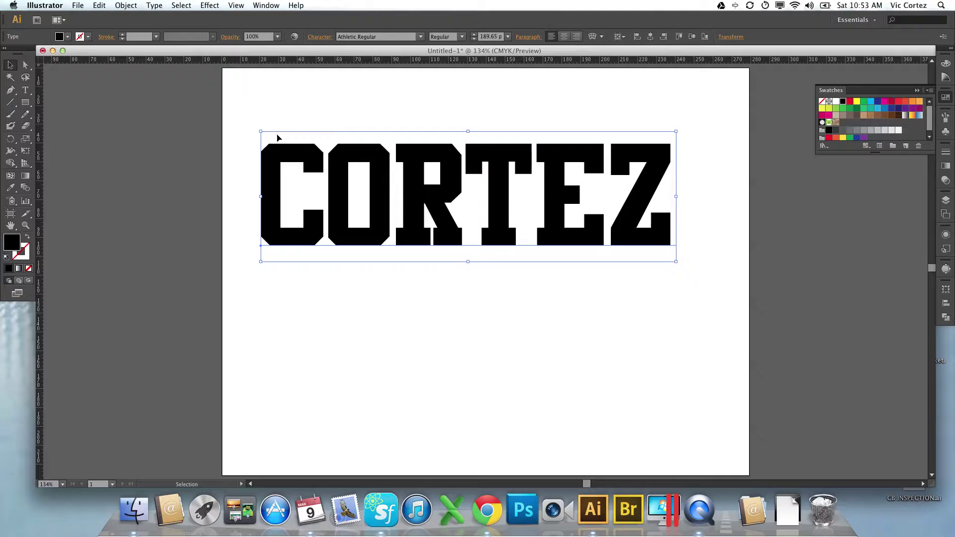
Convert CORTEZ to outlines and rasterize it as grayscale, 300 ppi, white background.
left_click(126, 5)
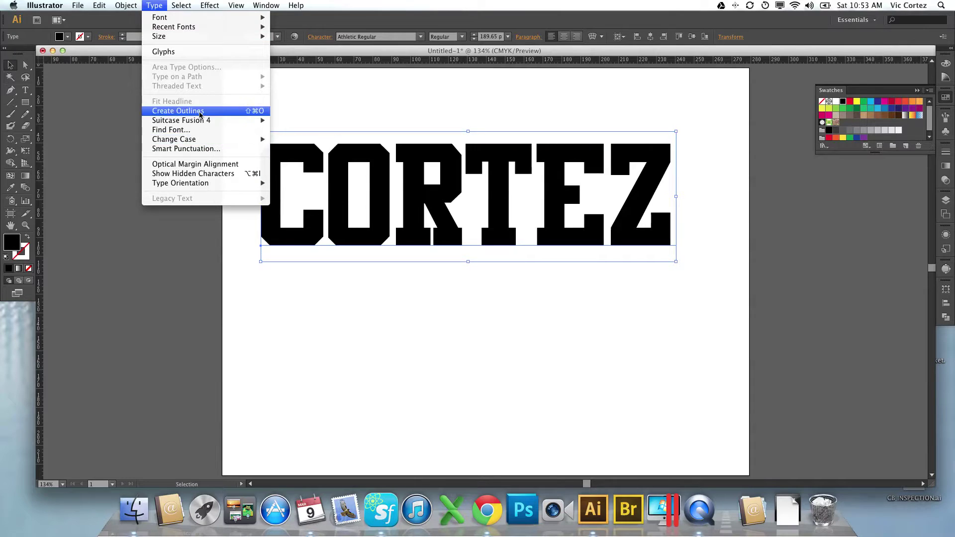
left_click(199, 115)
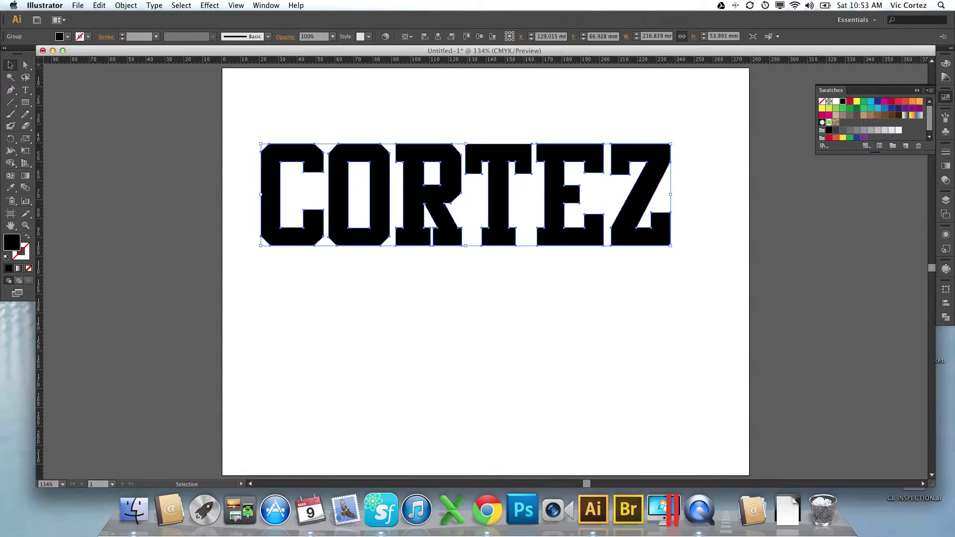
left_click(126, 5)
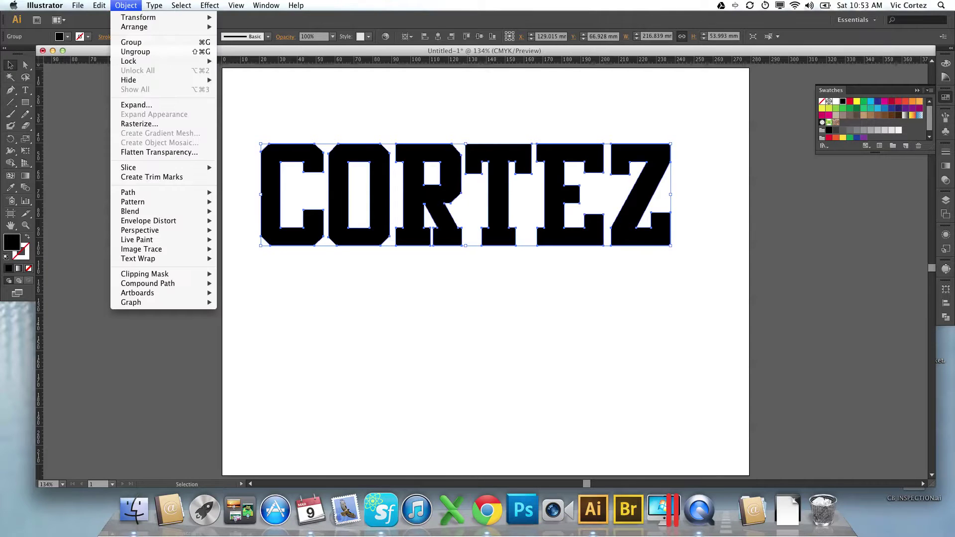
left_click(170, 127)
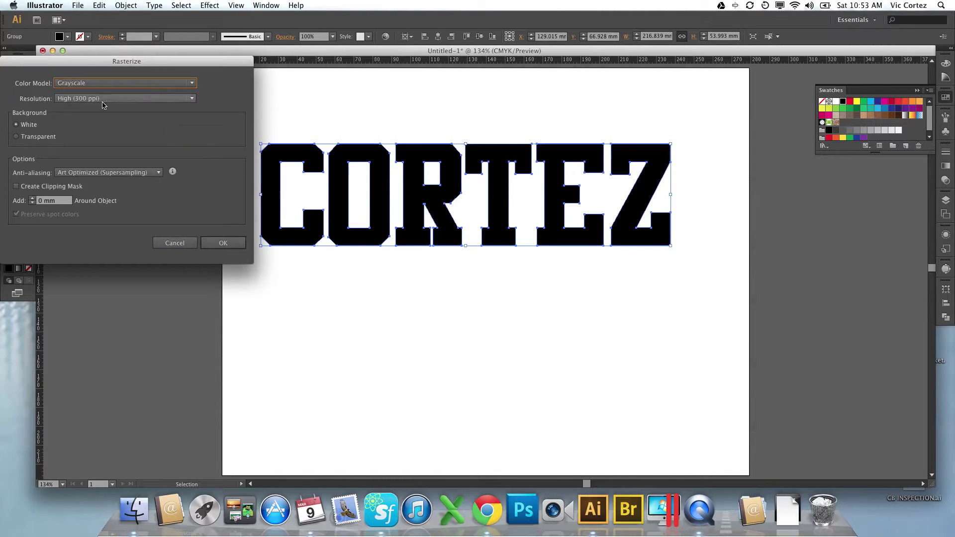
left_click(219, 245)
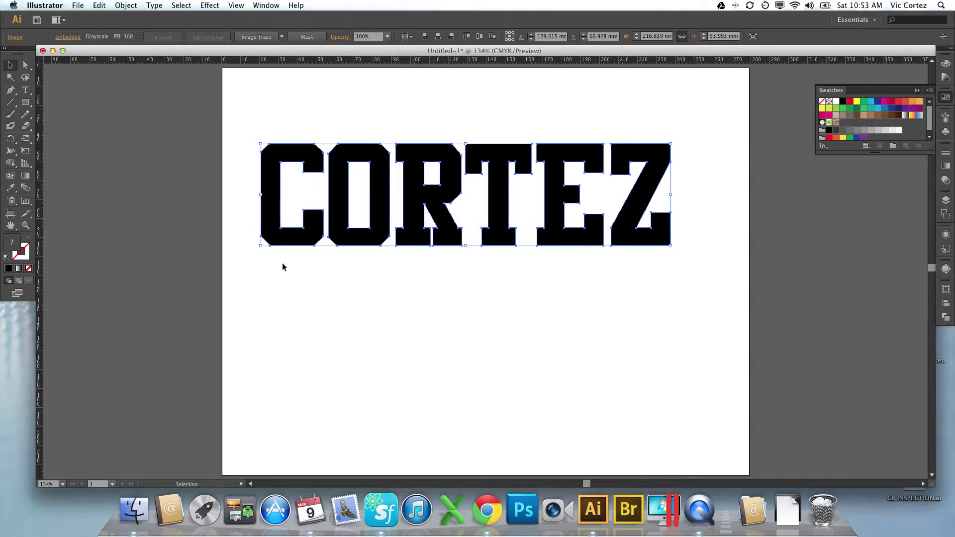
Nudge the rasterized CORTEZ image slightly down and to the right.
left_click(296, 278)
left_click(348, 196)
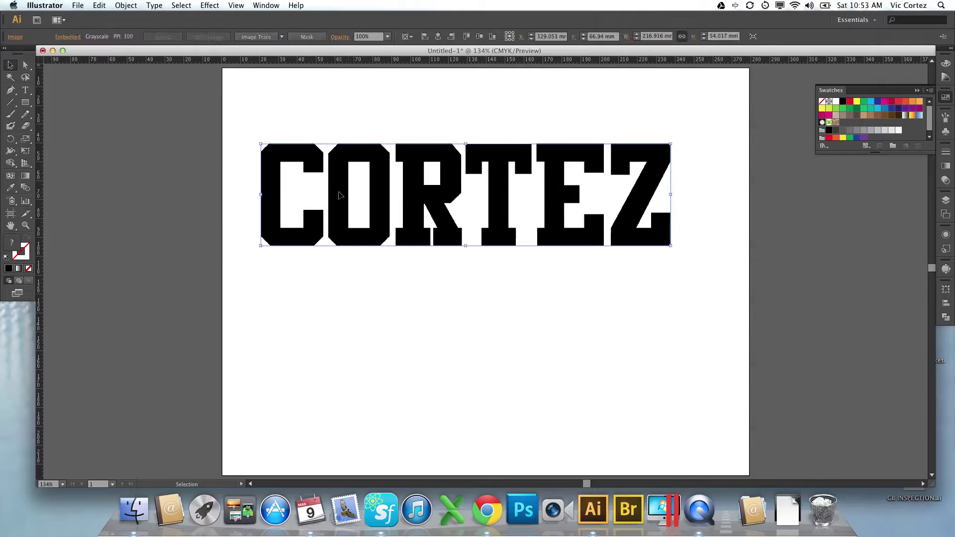
left_click_drag(355, 211, 368, 228)
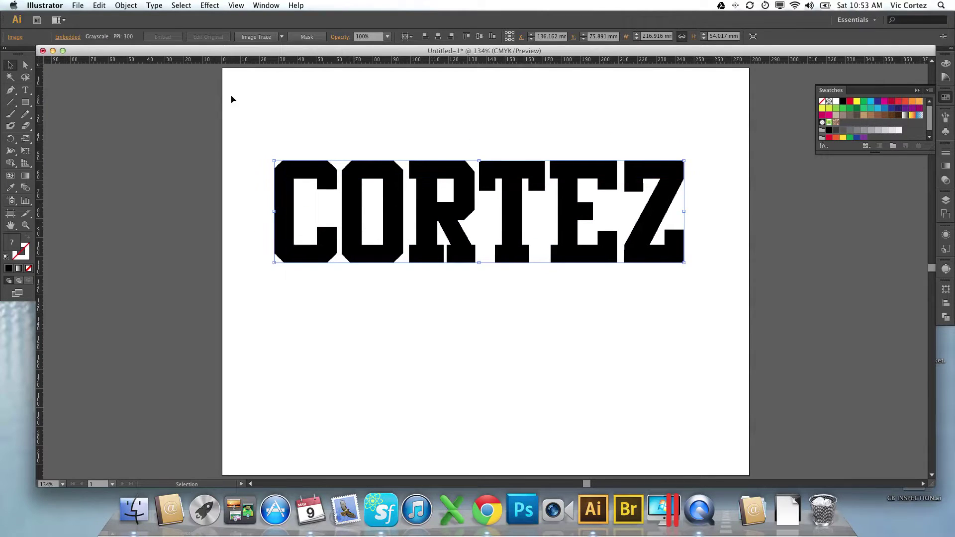
Build an object mosaic 65 tiles wide with 1.5 mm tile spacing, using ratio (65 × 16).
left_click(125, 5)
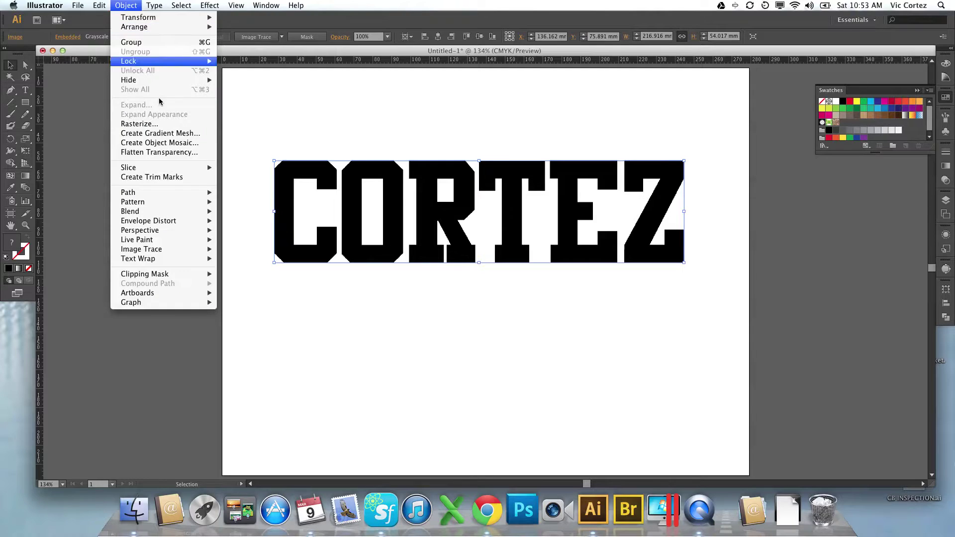
left_click(184, 147)
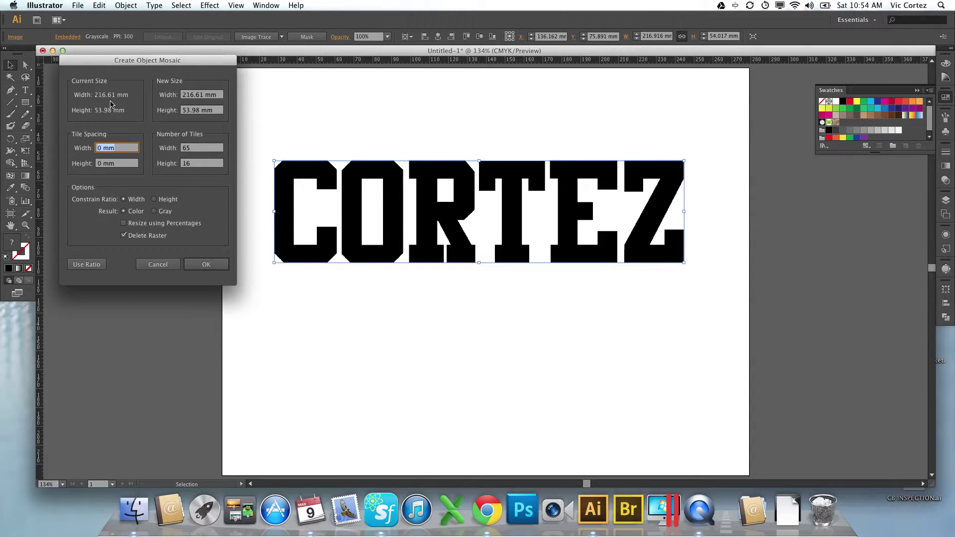
left_click(207, 149)
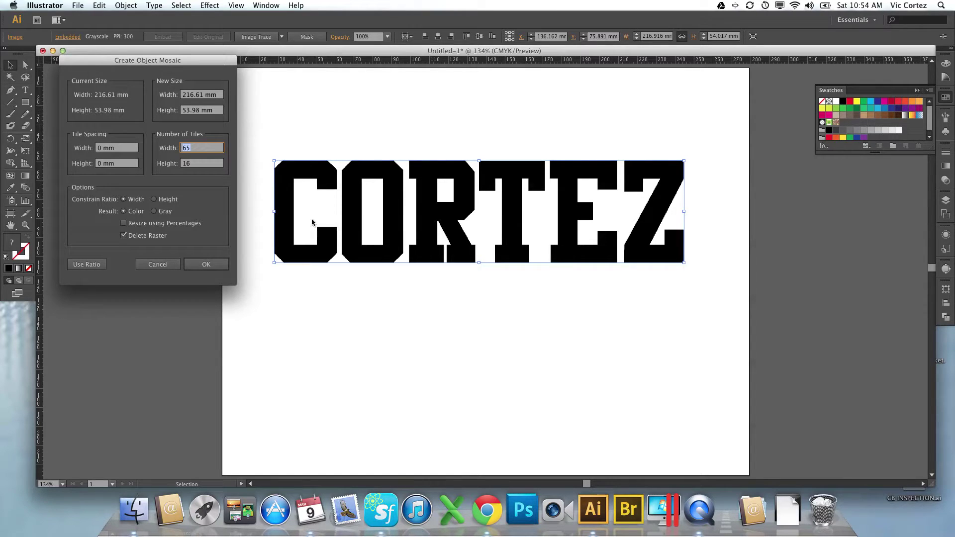
left_click(198, 148)
left_click(97, 149)
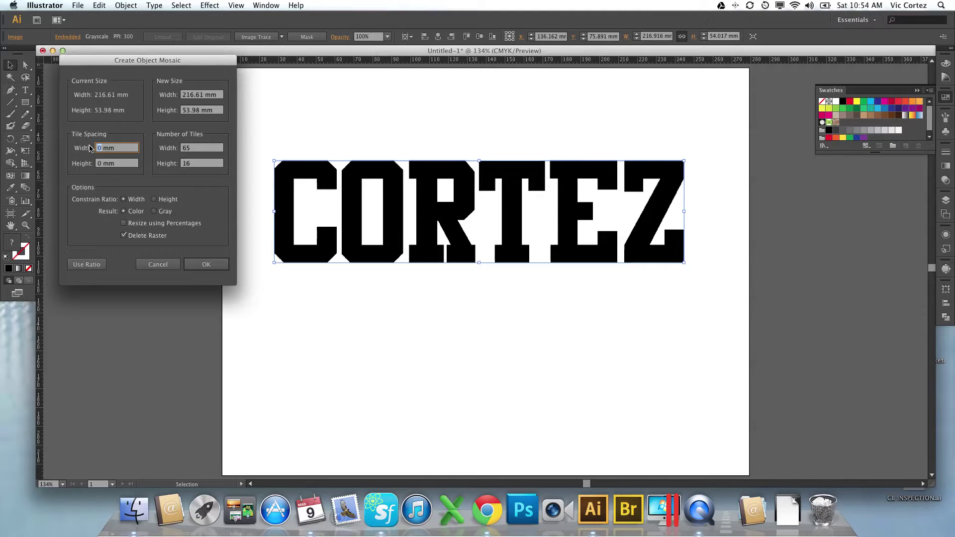
type("1.5")
key("Tab")
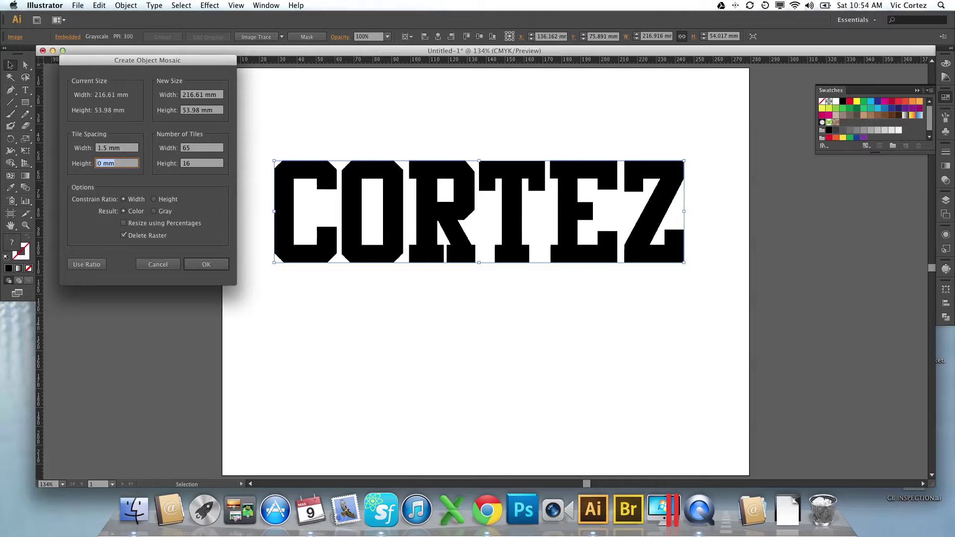
type("1.5")
key("Tab")
left_click(85, 265)
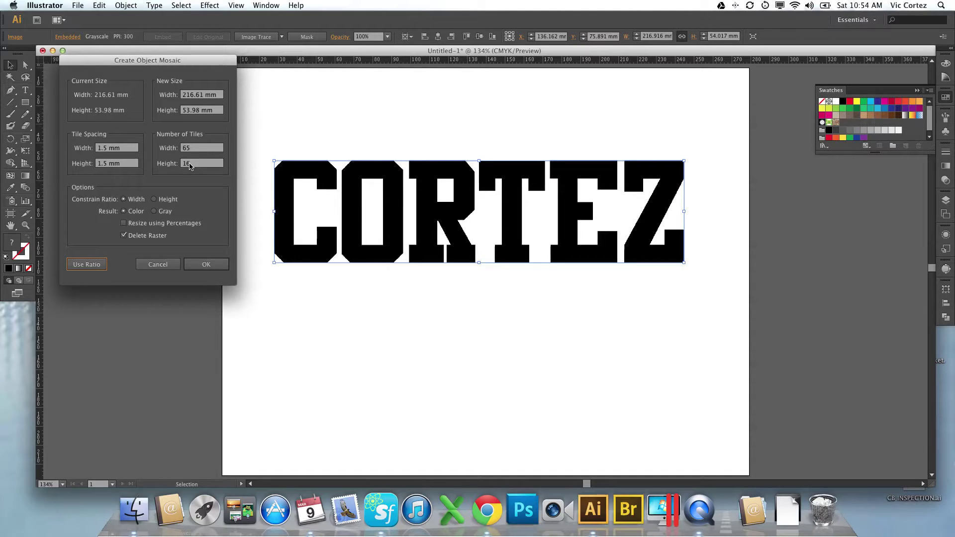
left_click(207, 265)
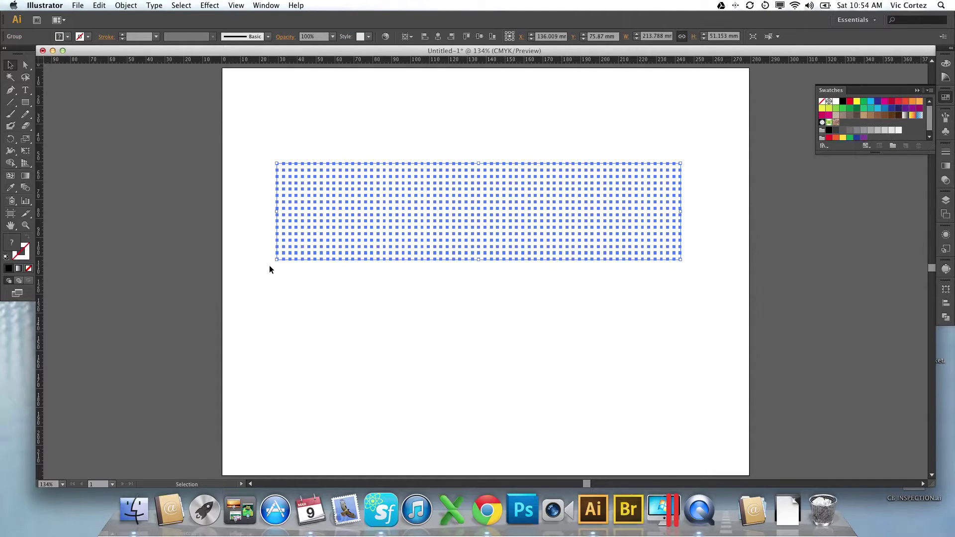
Undo the 65-tile mosaic and rebuild it 75 tiles wide with 1.5 mm spacing.
left_click(284, 271)
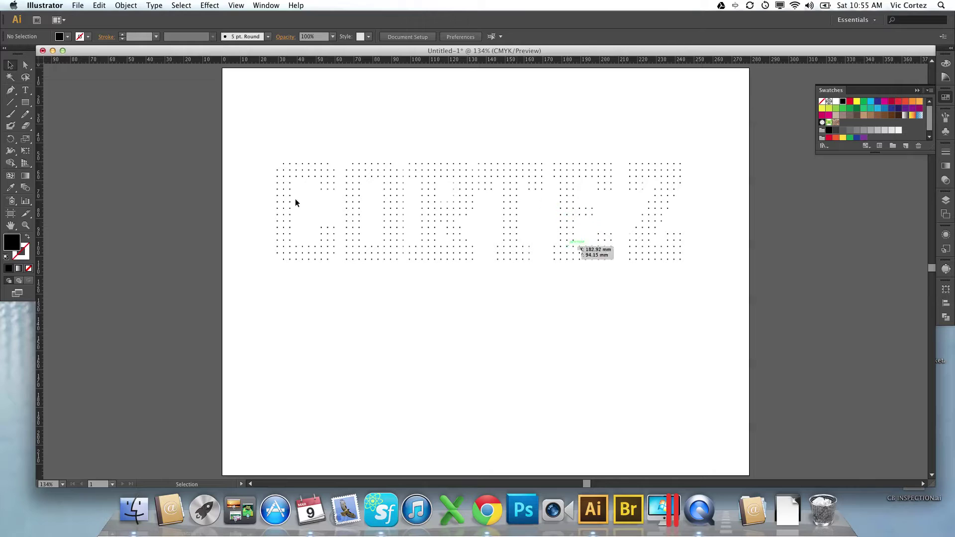
key("super+z")
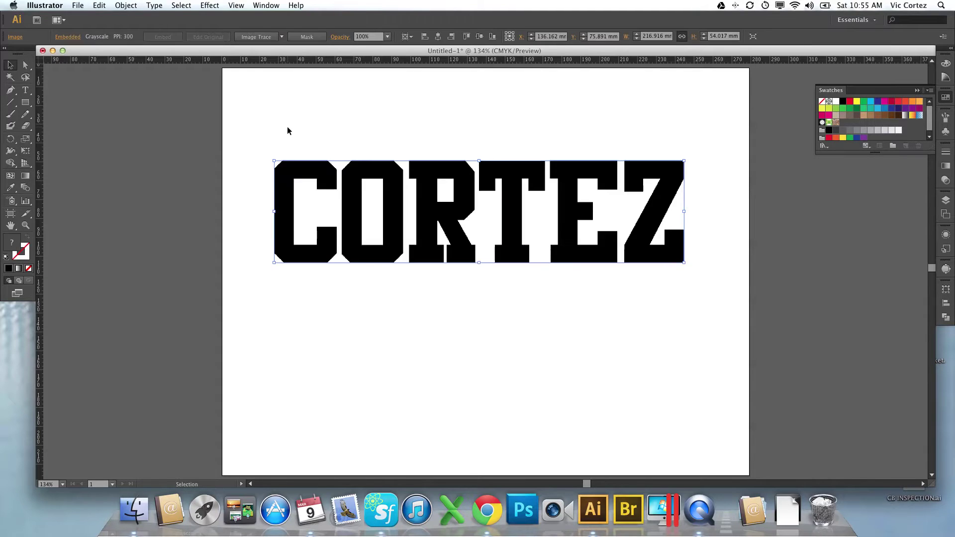
left_click(126, 5)
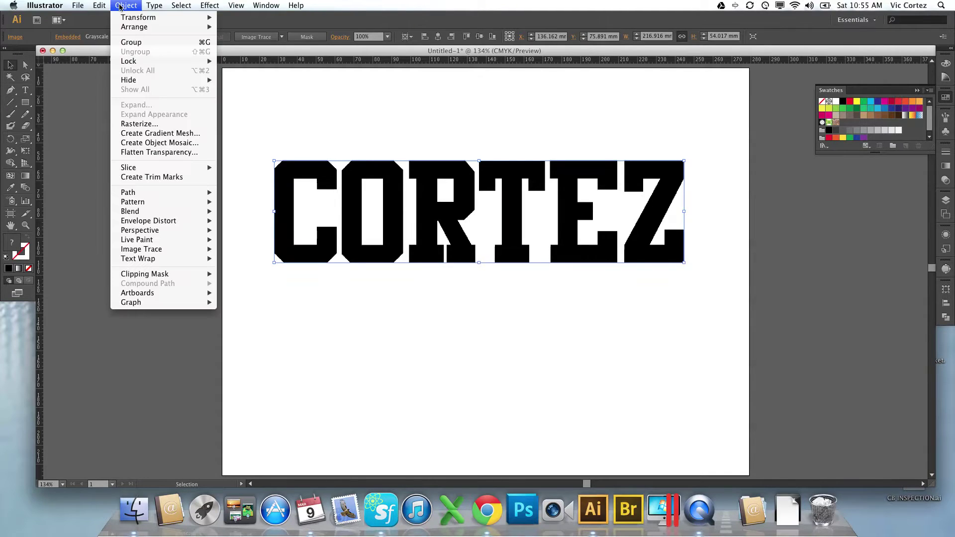
left_click(205, 149)
left_click(202, 148)
type("75")
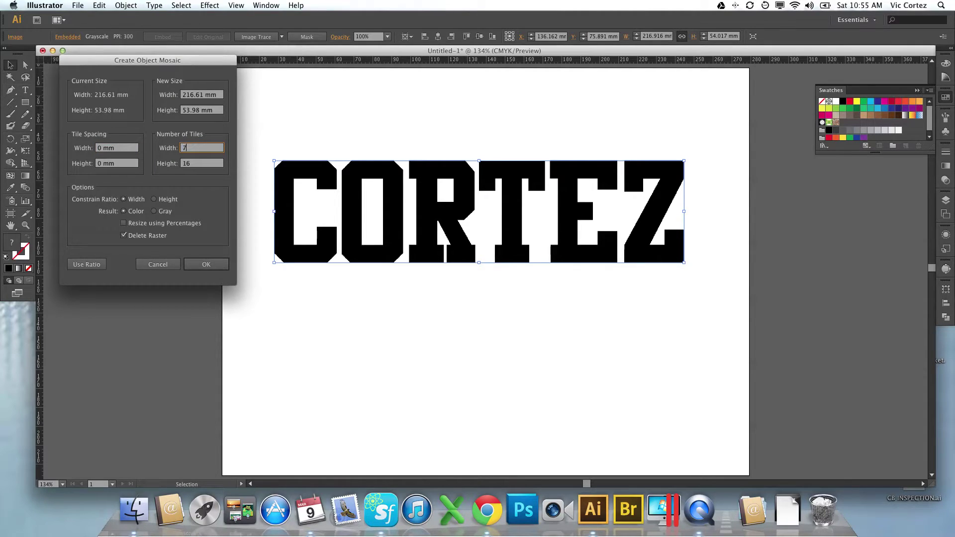
left_click(102, 149)
type("1.")
type("5")
key("Tab")
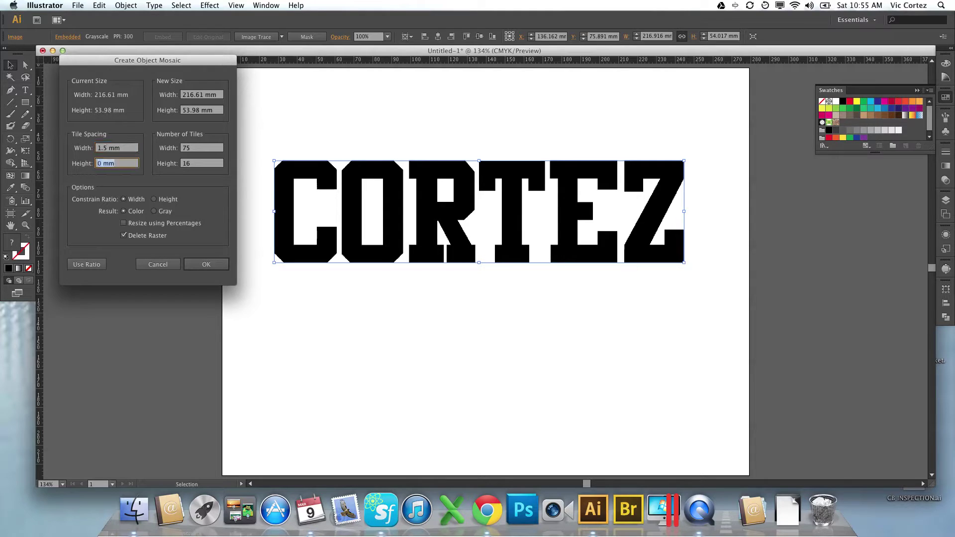
type("1.5")
left_click(221, 268)
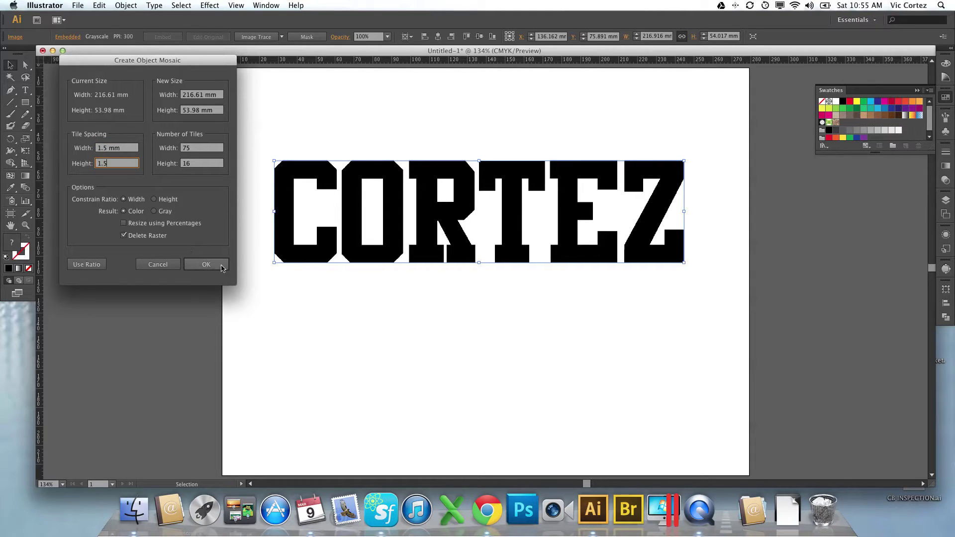
Inspect the 75 × 16 mosaic, then undo it to restore the original CORTEZ image.
left_click(326, 290)
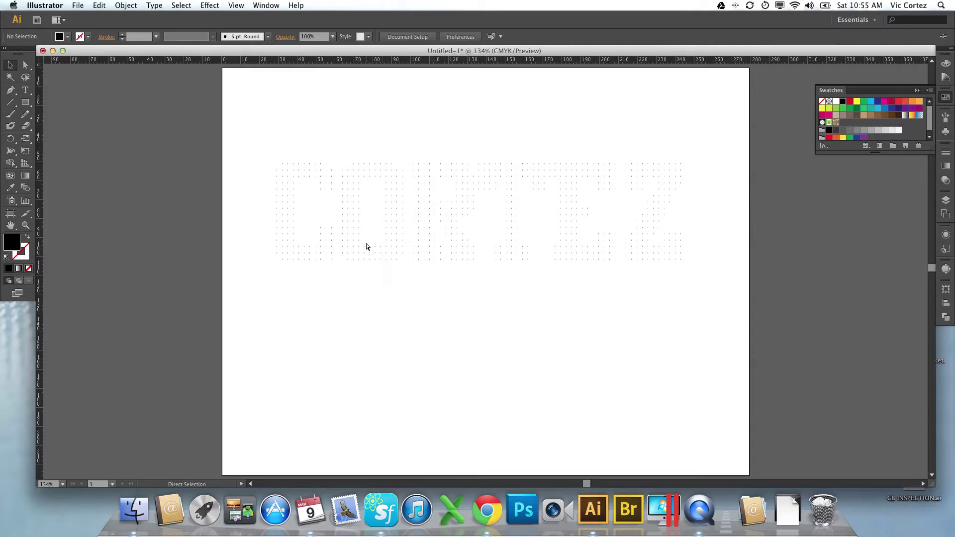
key("super+z")
left_click(126, 5)
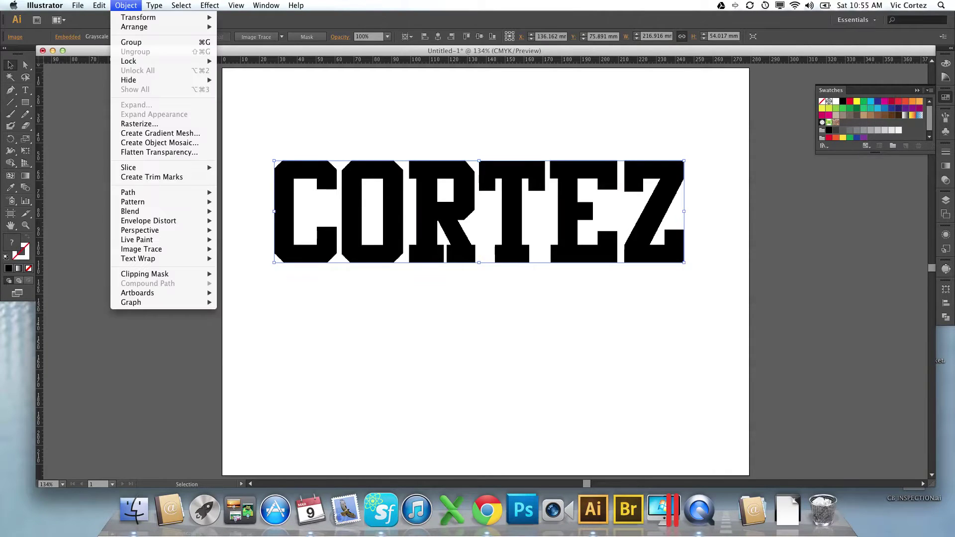
Create an object mosaic with 1 mm horizontal and vertical tile spacing using ratio, and select the group.
left_click(167, 143)
left_click(96, 148)
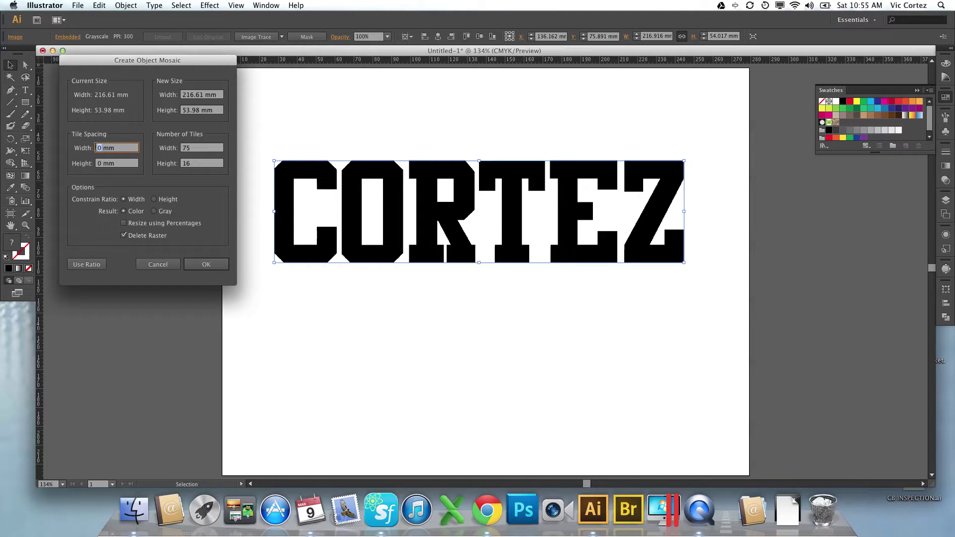
key("Delete")
type("1")
left_click(98, 163)
key("Delete")
type("1")
left_click(91, 264)
left_click(208, 265)
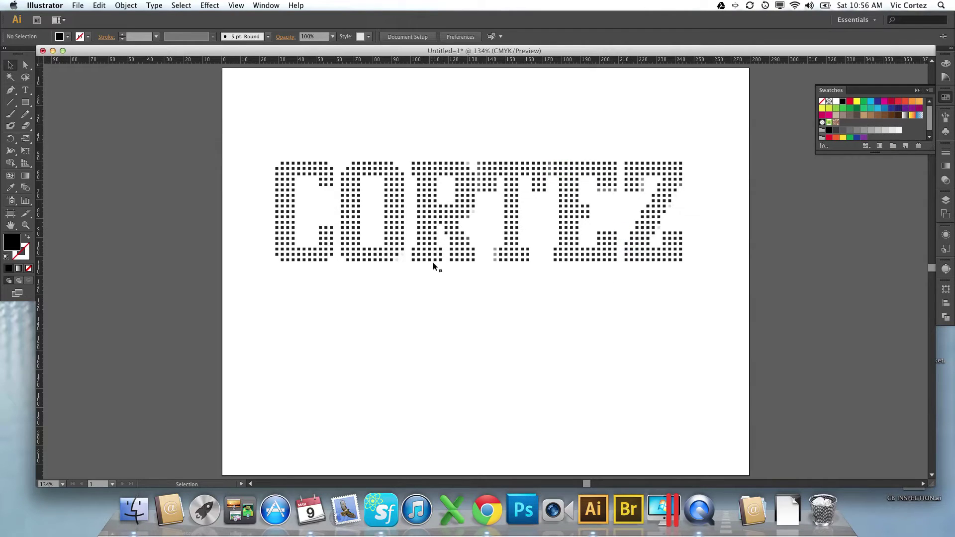
left_click(335, 240)
Ungroup the mosaic into separate square tiles.
right_click(329, 242)
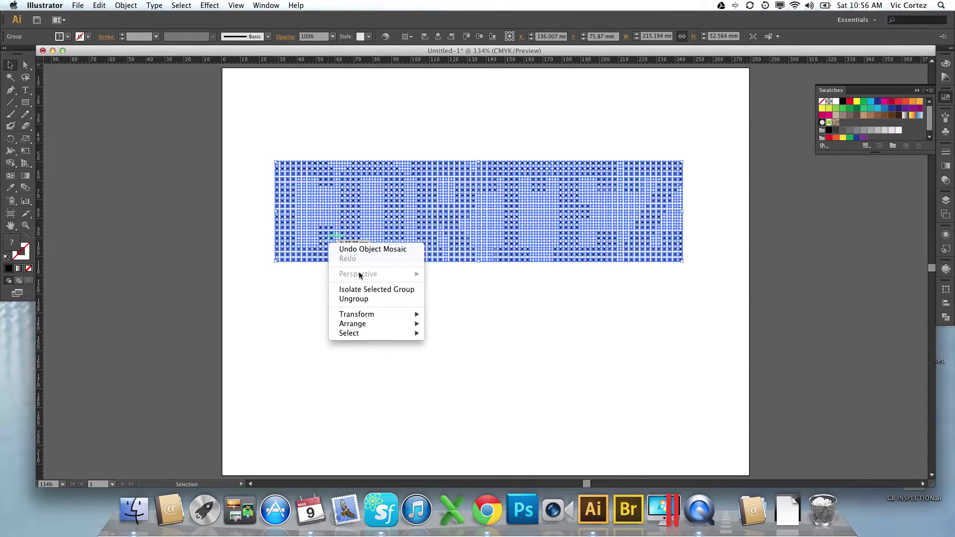
left_click(380, 298)
left_click(380, 299)
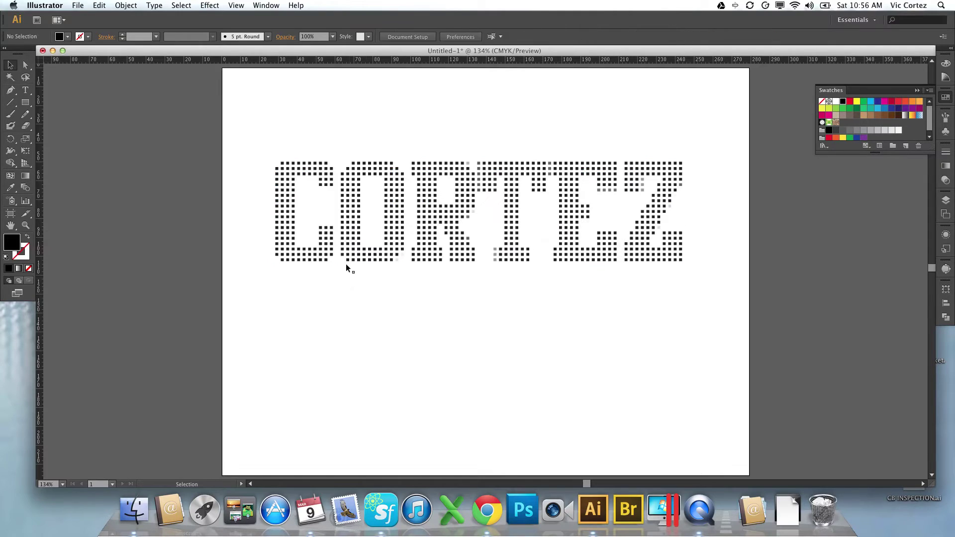
Select all tiles with the same white fill and delete them.
left_click(370, 224)
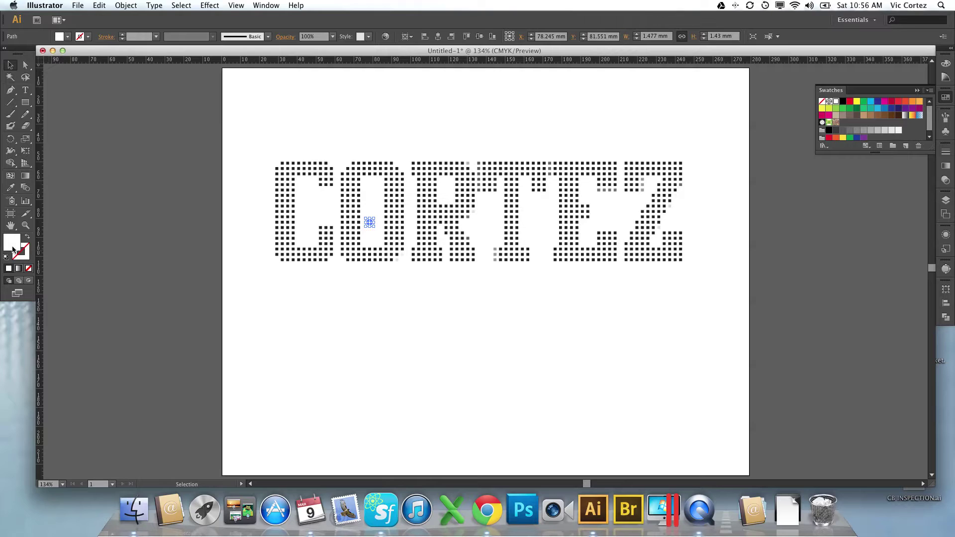
left_click(181, 5)
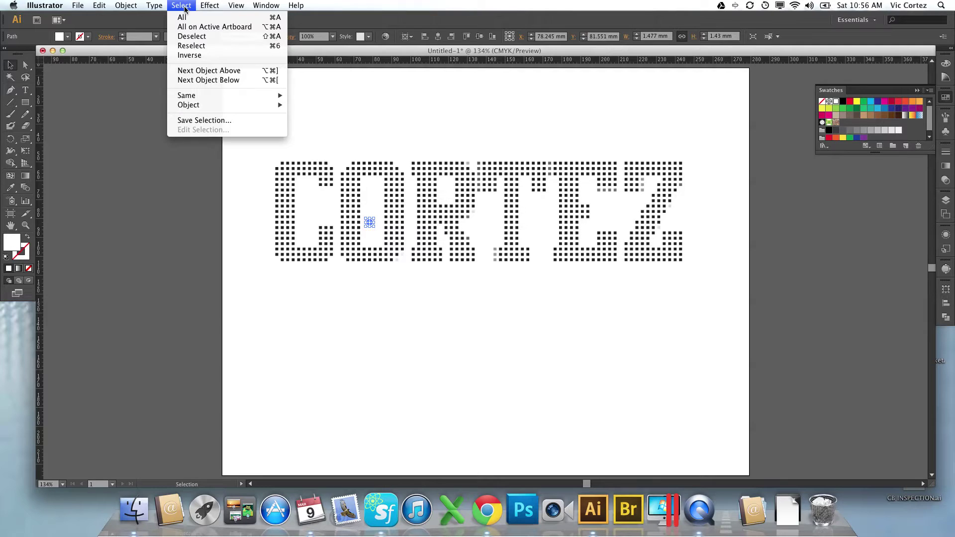
mouse_move(219, 99)
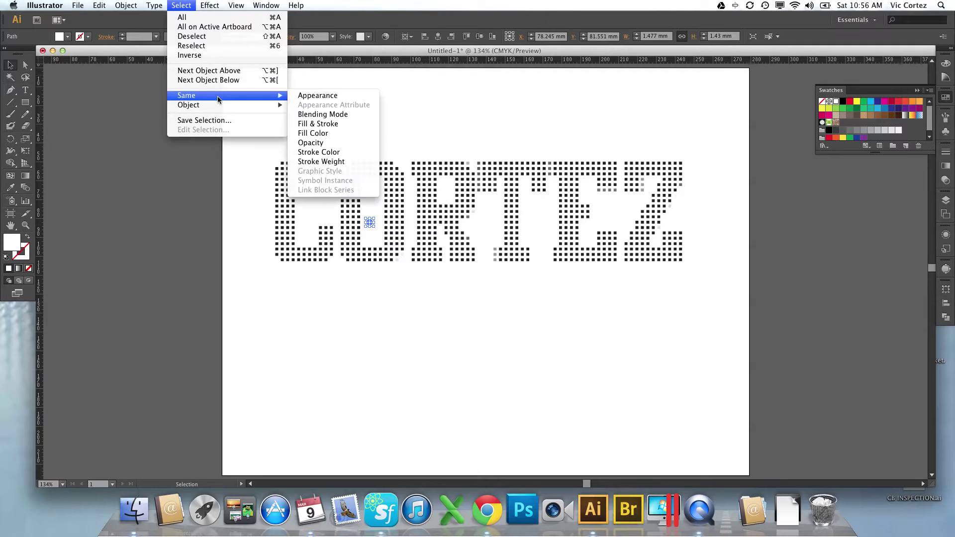
left_click(330, 136)
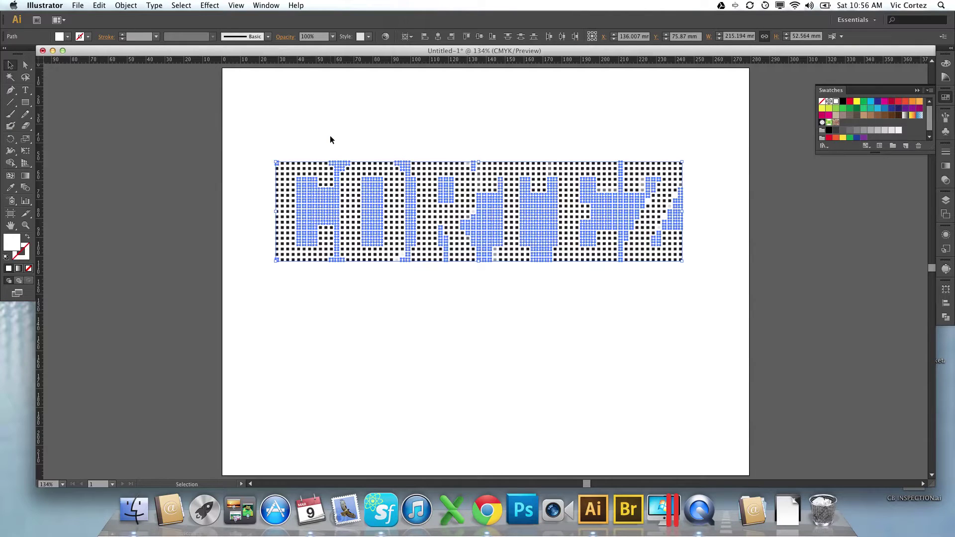
key("Delete")
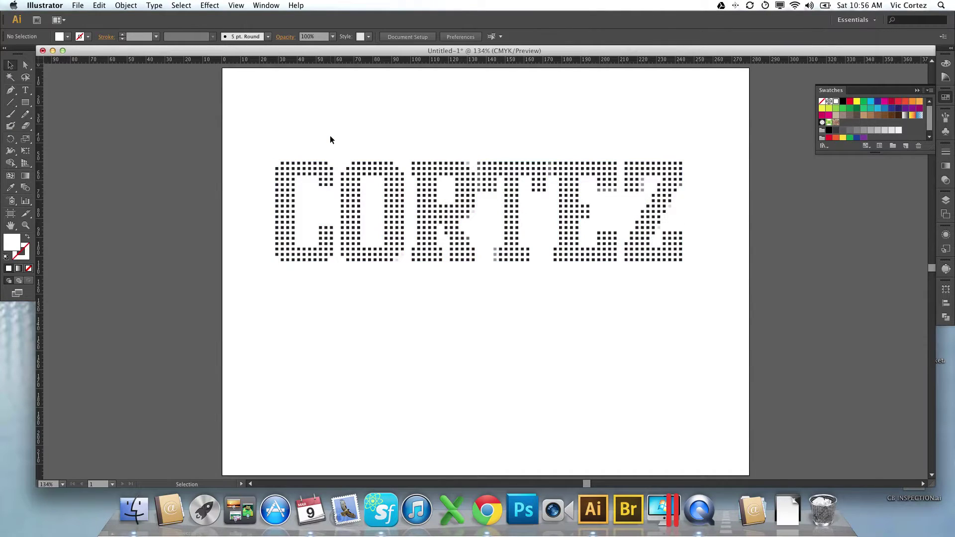
Delete the stray dots inside the C, on the T, and between T and E.
scroll(330, 135, "left", 5)
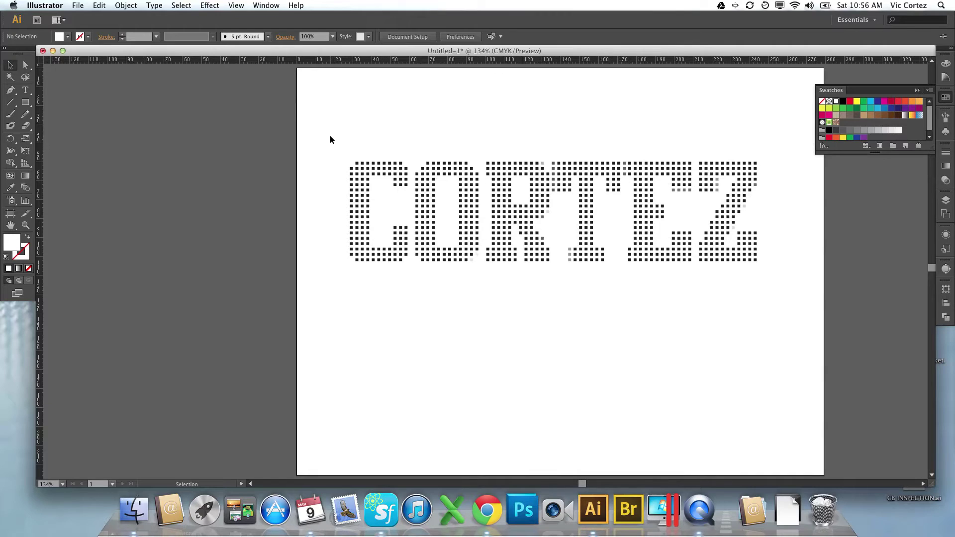
scroll(331, 137, "right", 5)
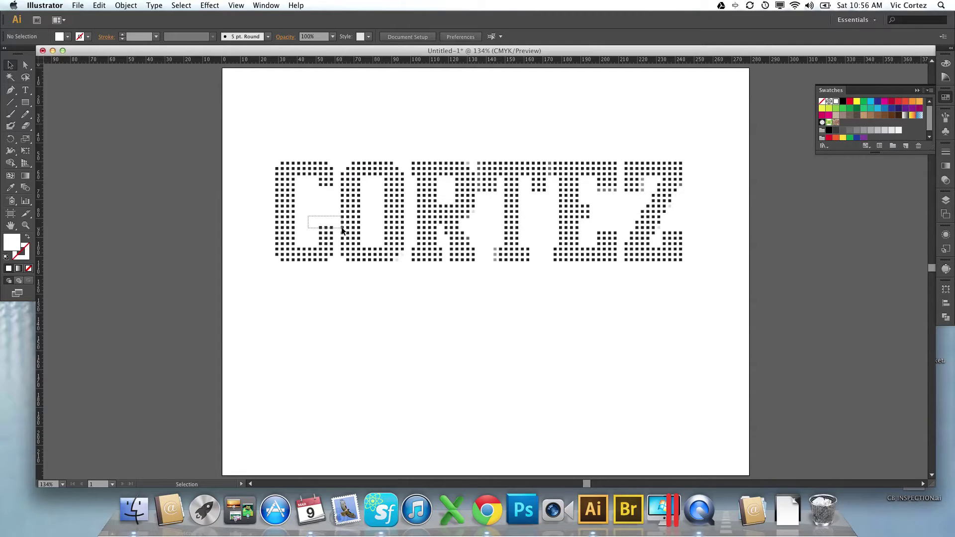
left_click_drag(342, 230, 336, 232)
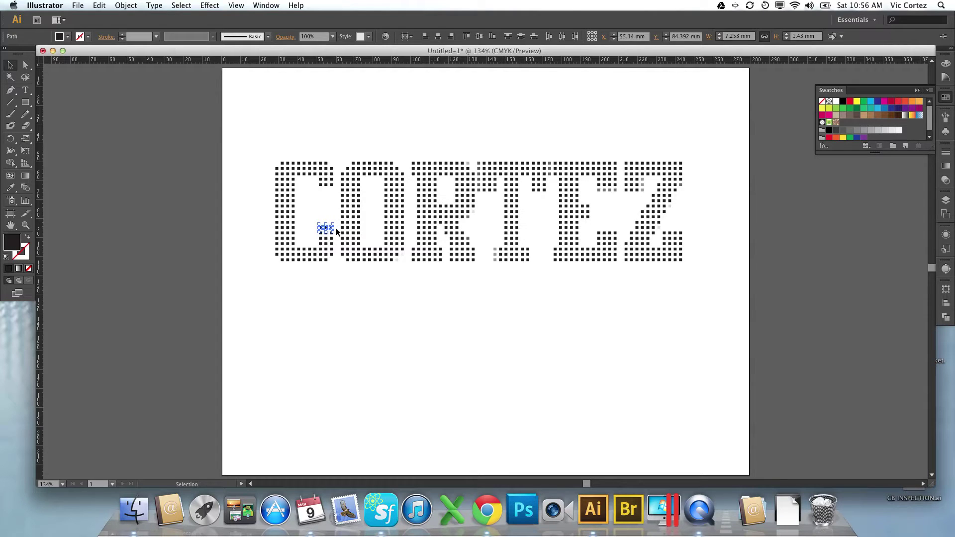
key("Delete")
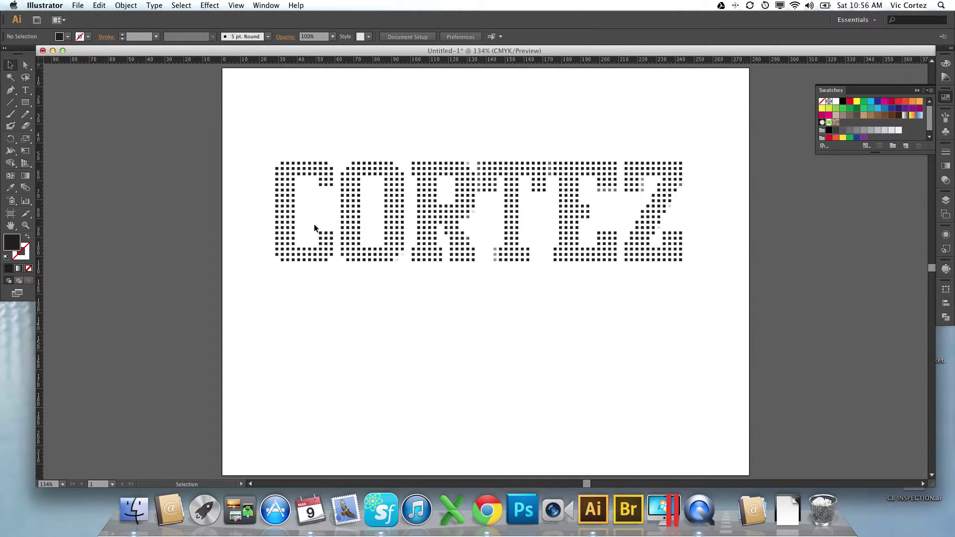
left_click_drag(334, 233, 337, 238)
key("Delete")
left_click_drag(480, 195, 479, 151)
key("Delete")
left_click_drag(548, 157, 551, 180)
key("Delete")
Fill all the remaining CORTEZ dots with solid black and zoom in to 150%.
left_click_drag(705, 305, 255, 132)
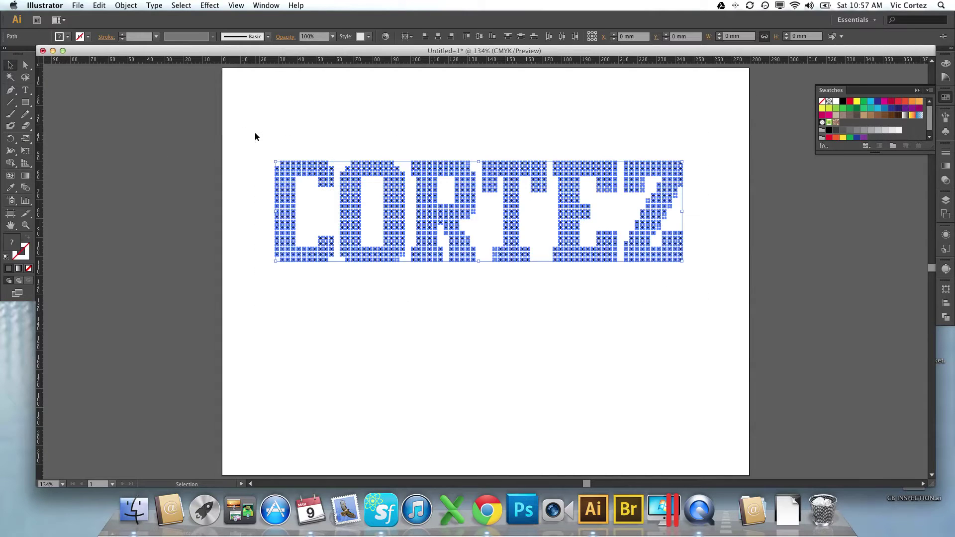
left_click(843, 101)
left_click(547, 122)
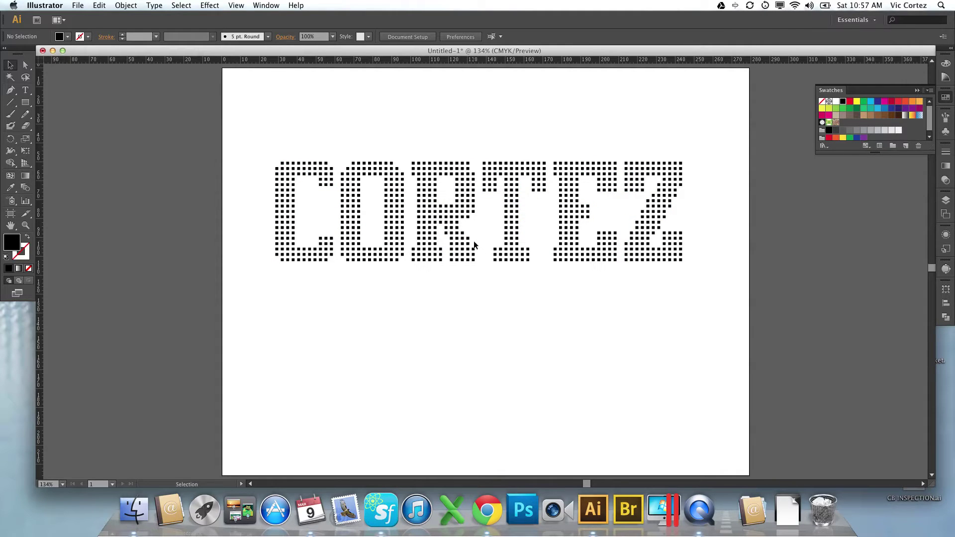
key("z")
left_click(475, 179)
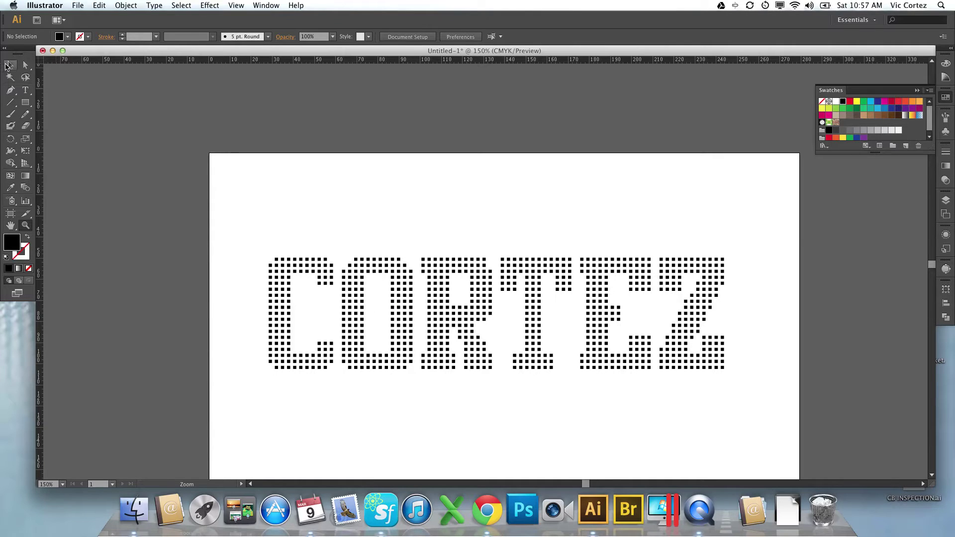
Copy a dot into the R's top row and delete the stray dot column between E and Z.
left_click(10, 65)
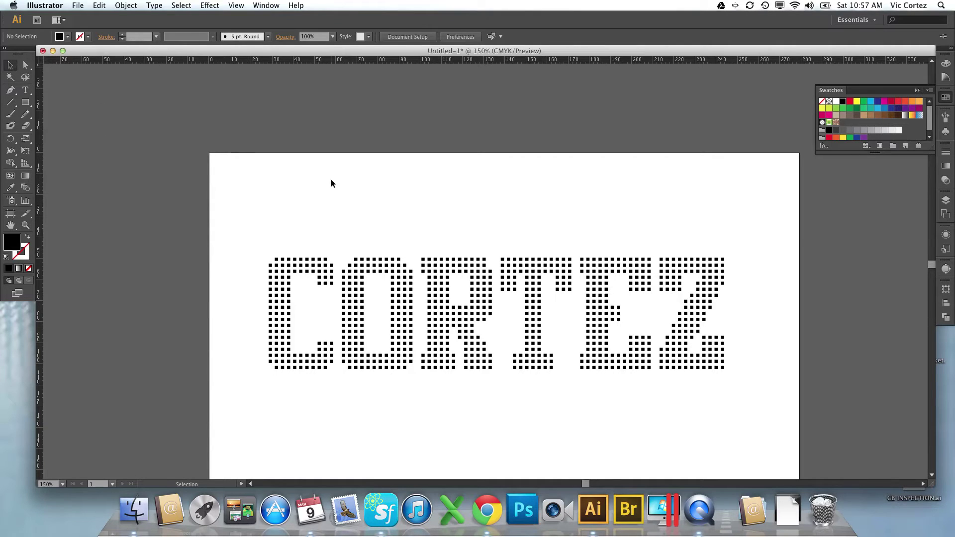
left_click(485, 267)
left_click_drag(484, 267, 491, 269)
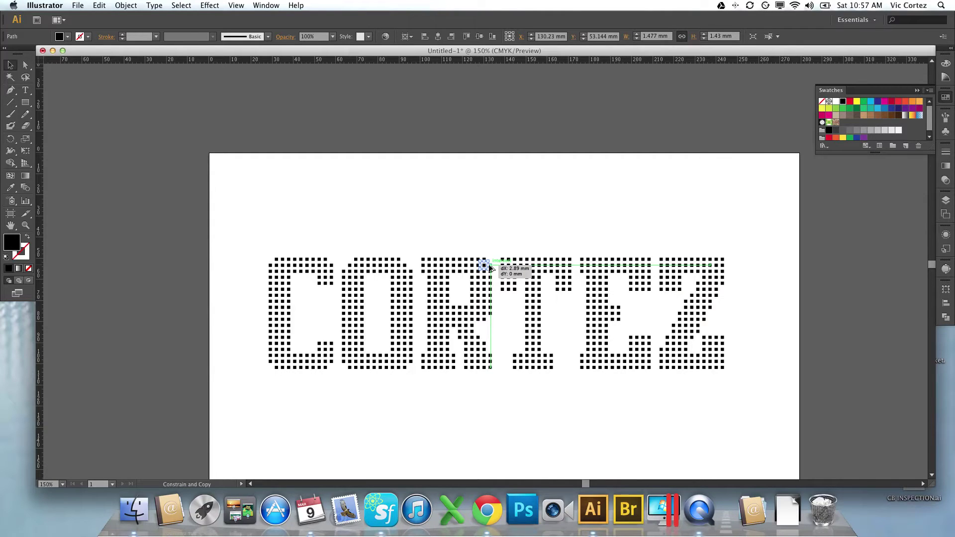
left_click(516, 202)
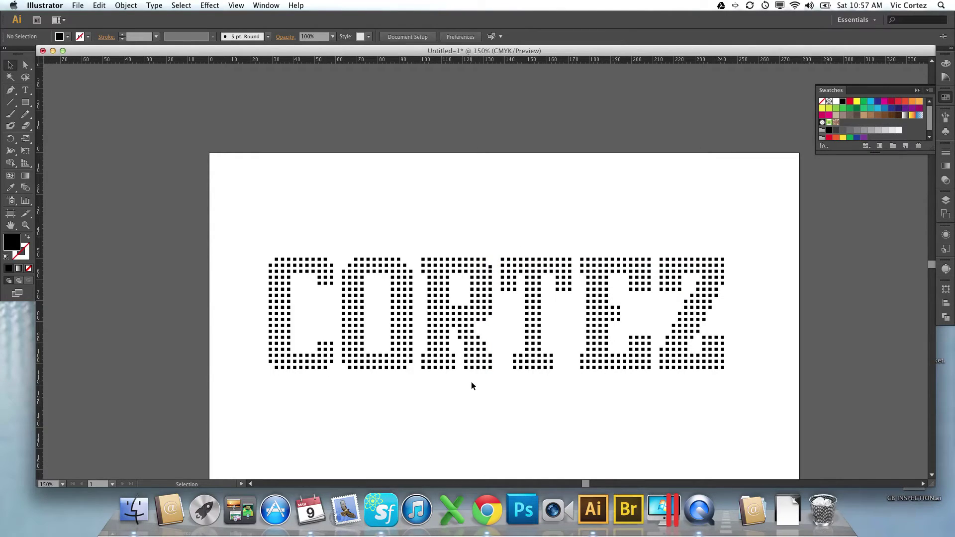
left_click(470, 351)
left_click(496, 392)
left_click_drag(655, 383, 649, 247)
key("Delete")
Check the dots along the R's stem, then select all the CORTEZ dots.
left_click_drag(452, 351, 450, 330)
left_click_drag(451, 288, 448, 274)
left_click(512, 186)
left_click_drag(466, 276, 473, 309)
left_click_drag(463, 276, 473, 304)
left_click(503, 309)
left_click_drag(757, 414, 236, 217)
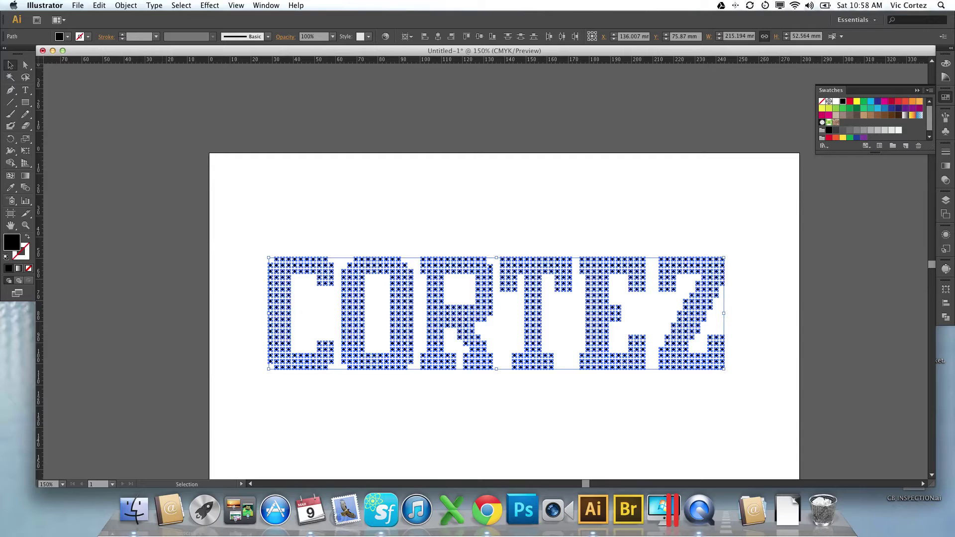
left_click(209, 5)
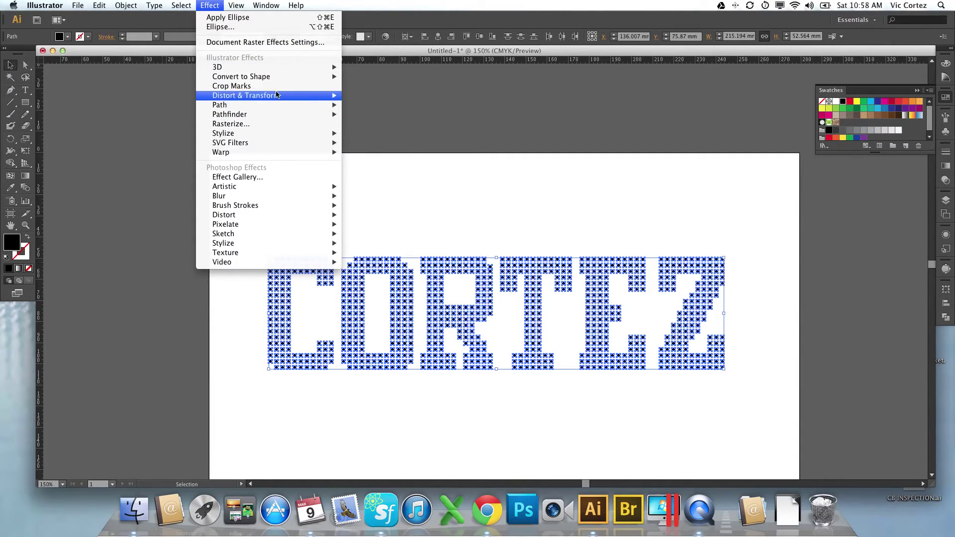
Apply an Ellipse shape effect to the dots at an absolute 3.8 mm size.
mouse_move(284, 78)
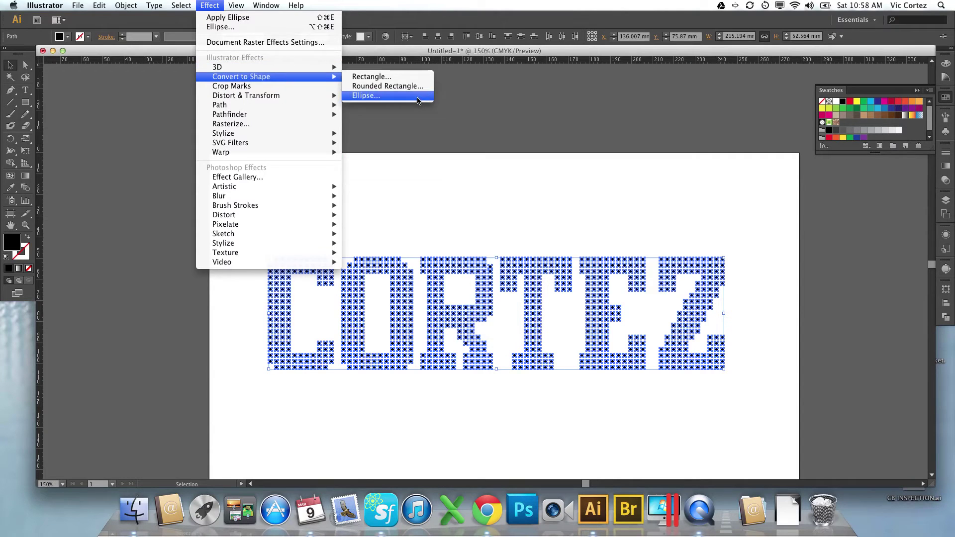
left_click(367, 95)
left_click_drag(101, 64, 238, 88)
left_click(199, 140)
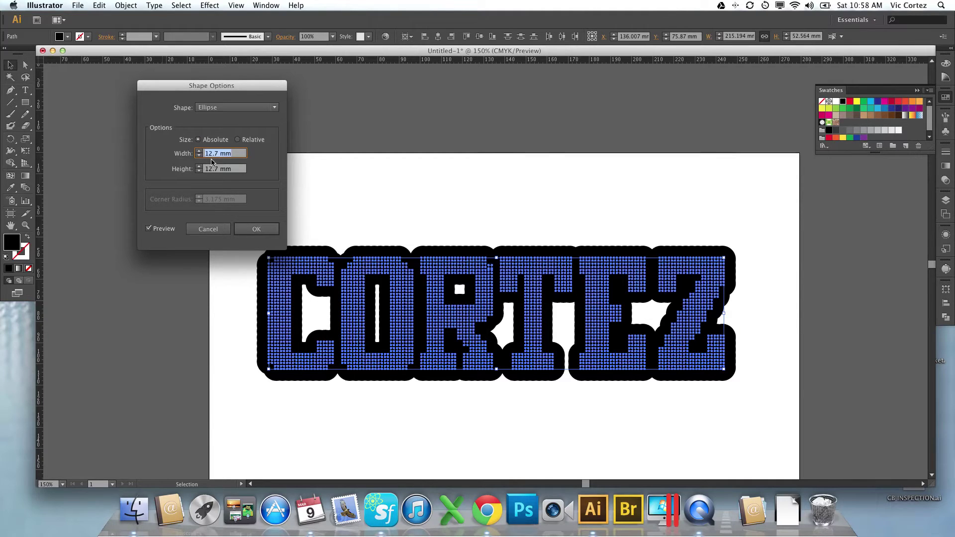
type("3.8")
key("Tab")
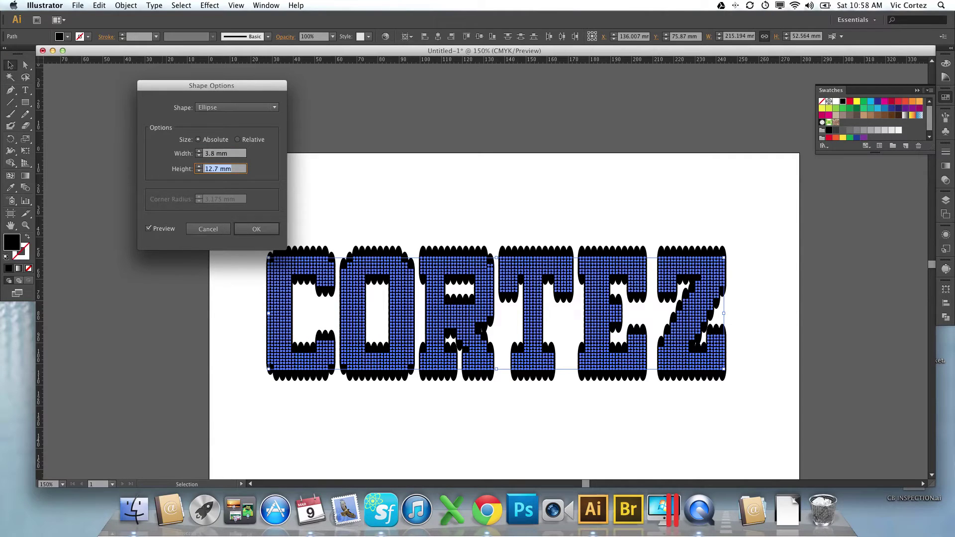
type("3.8")
key("Tab")
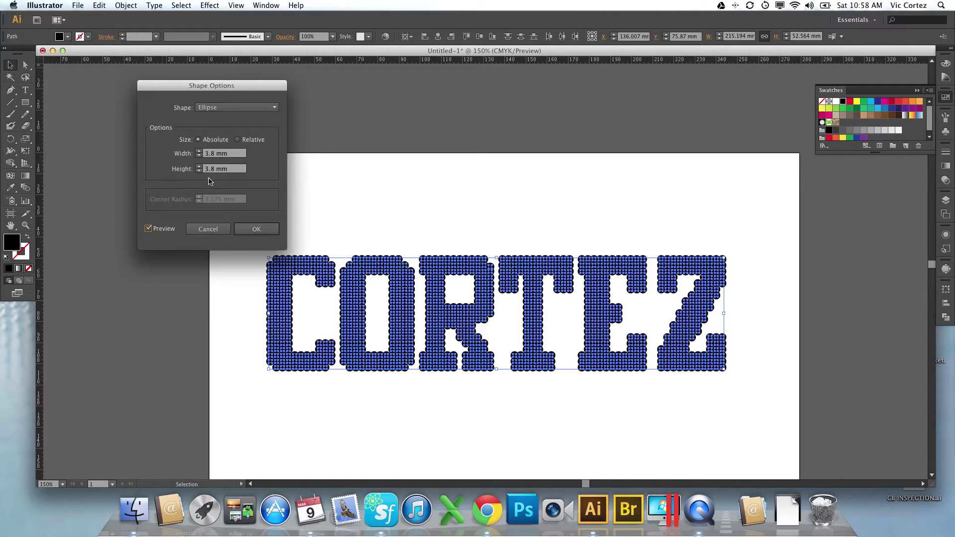
Change the ellipse size to 2.8 mm × 2.8 mm, enter 0 in Width, and apply.
left_click(229, 154)
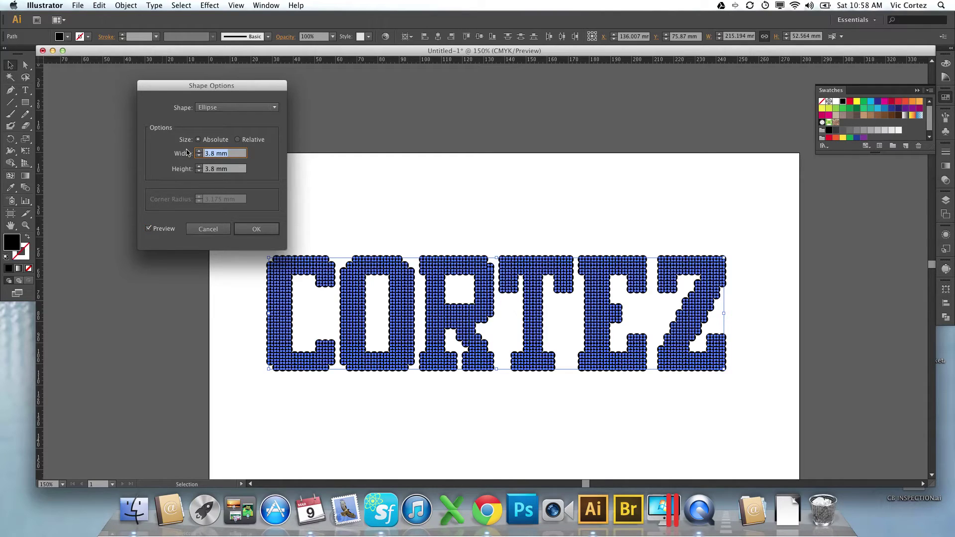
type("3.")
key("BackSpace")
key("BackSpace")
key("Tab")
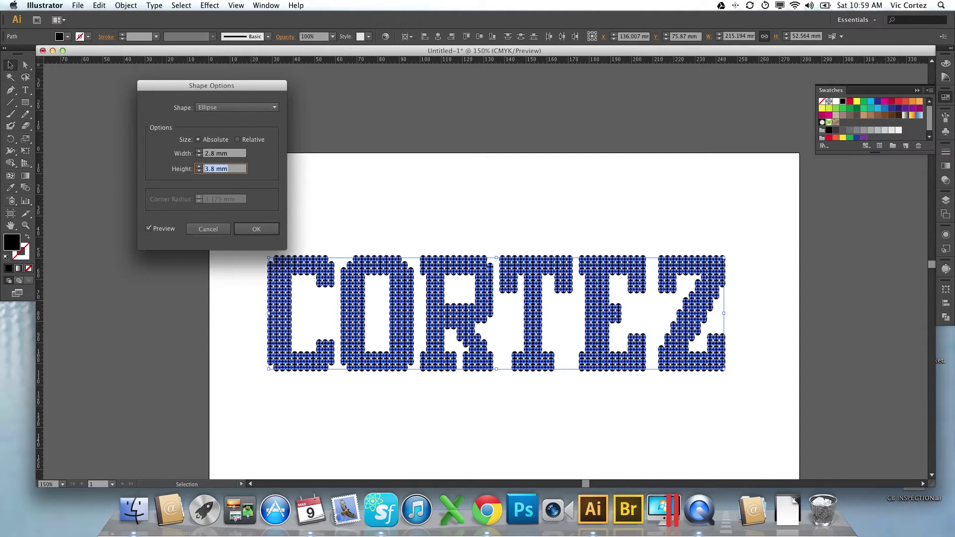
type("2.8")
key("Tab")
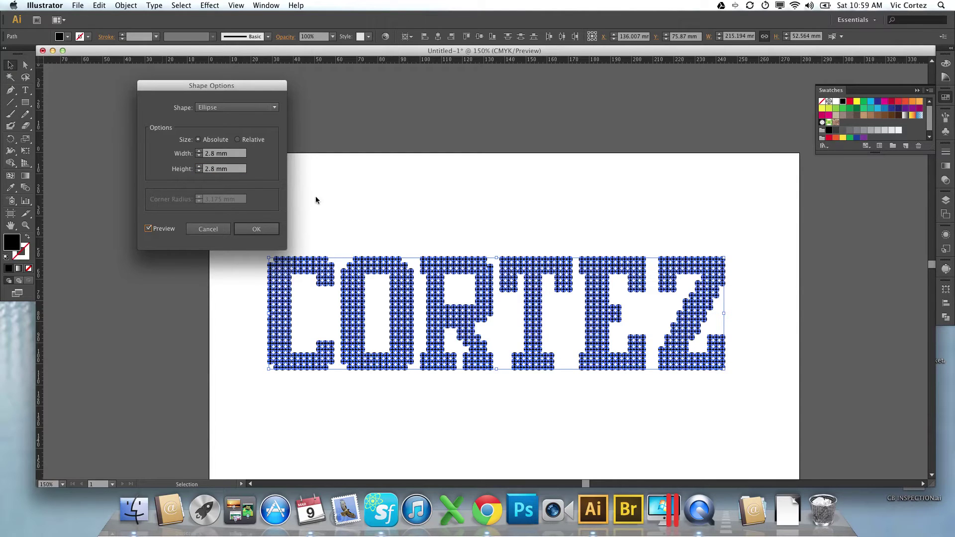
type("0")
left_click(258, 232)
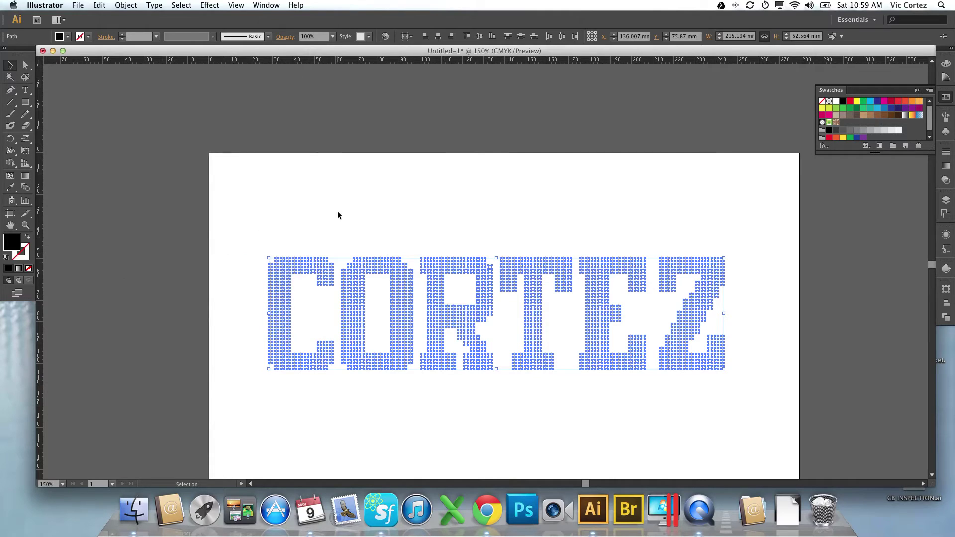
left_click(336, 212)
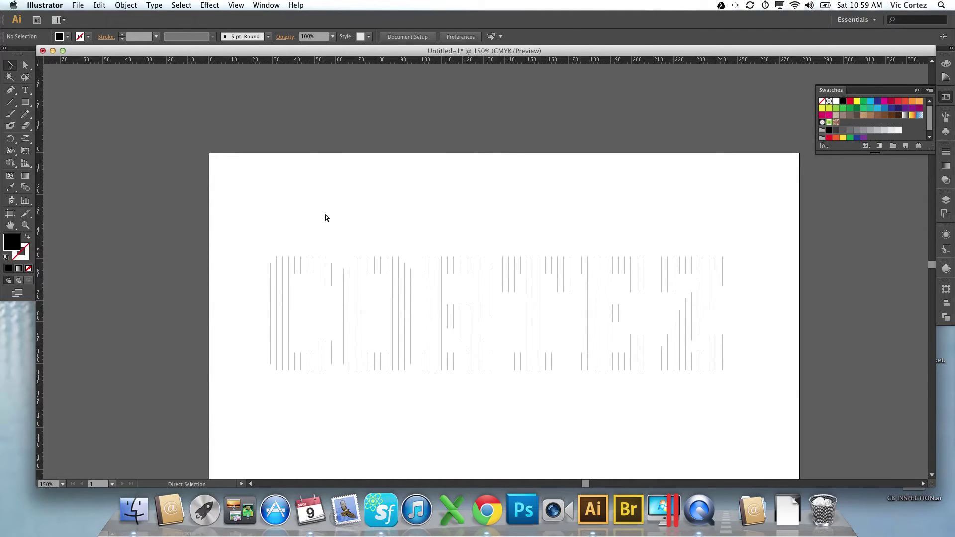
Undo the thin-line result and convert the CORTEZ tiles to absolute 2.8 × 2.8 mm ellipses.
key("super+a")
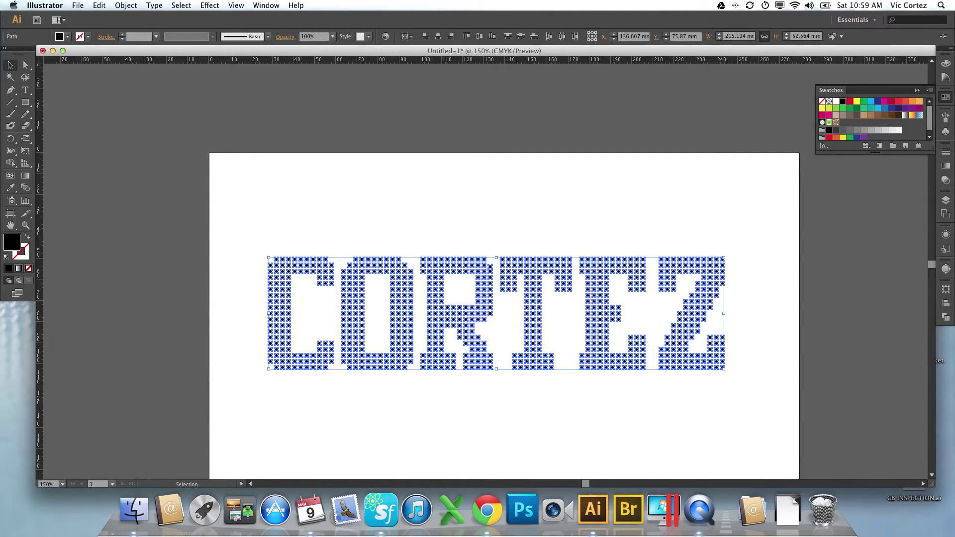
left_click(210, 5)
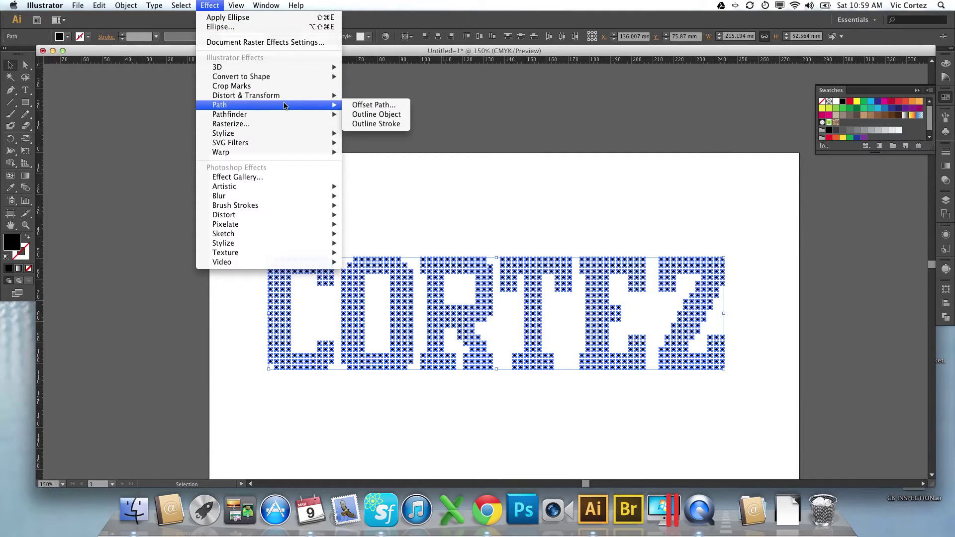
mouse_move(294, 80)
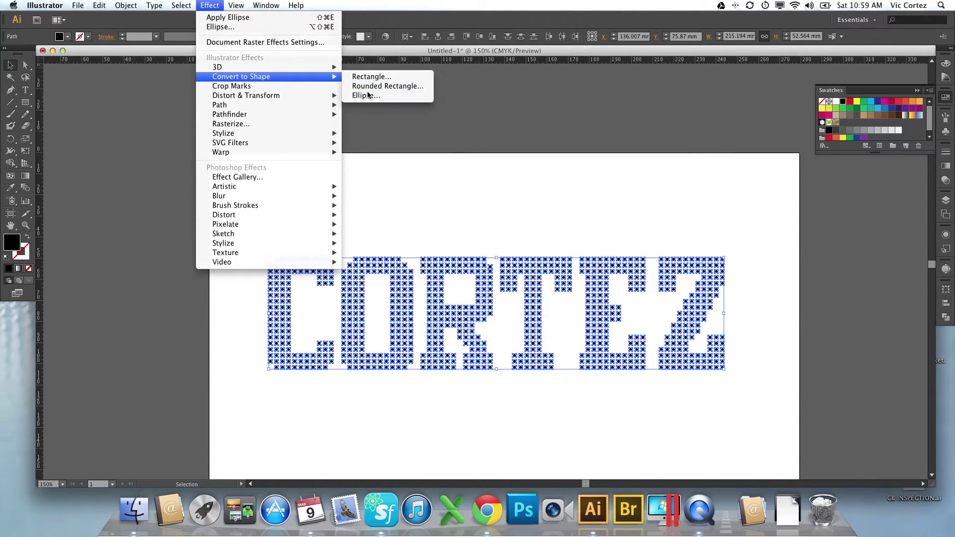
left_click(354, 97)
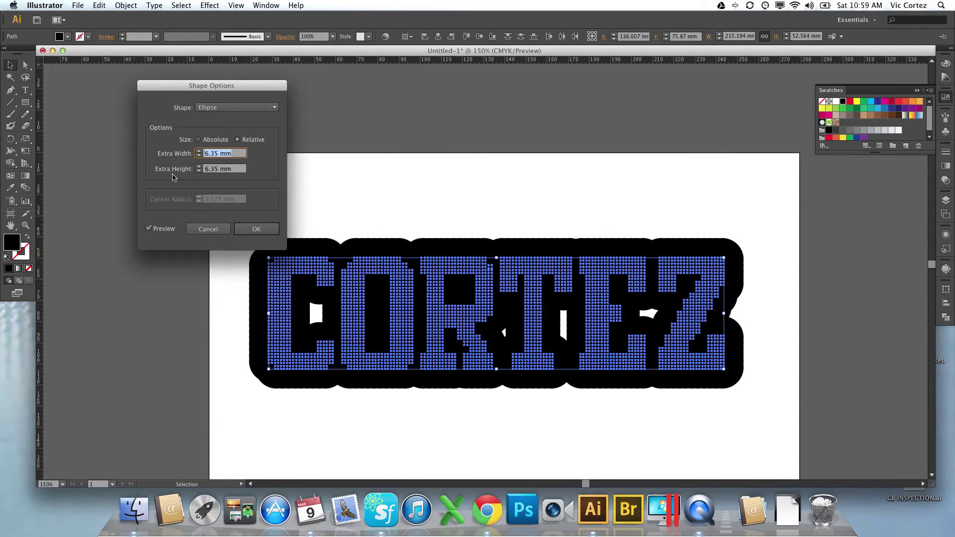
left_click(198, 140)
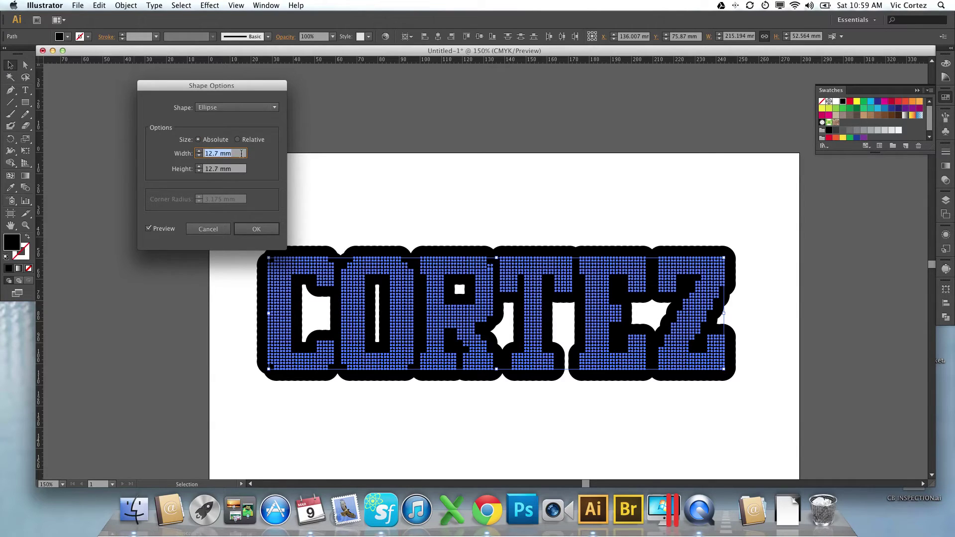
type("2.8")
key("Tab")
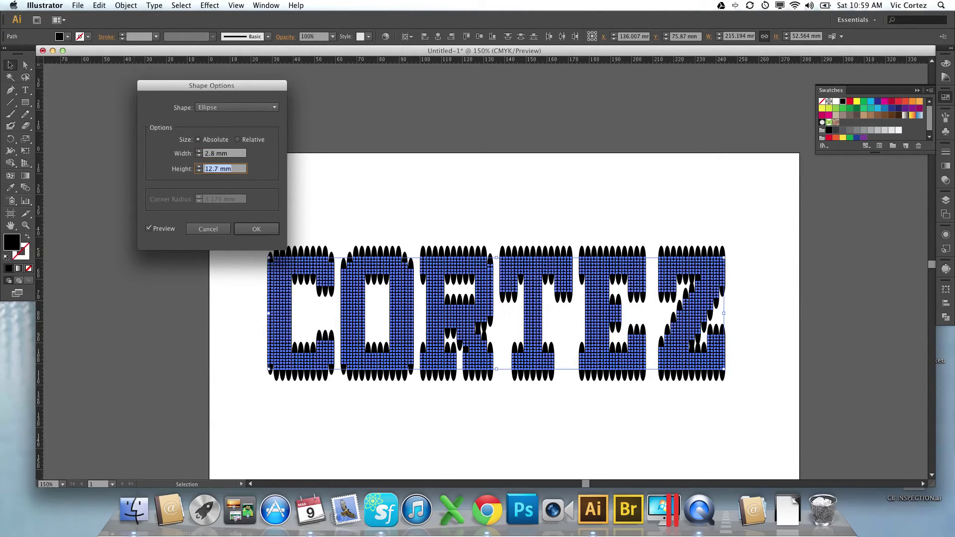
type("2.8")
key("Tab")
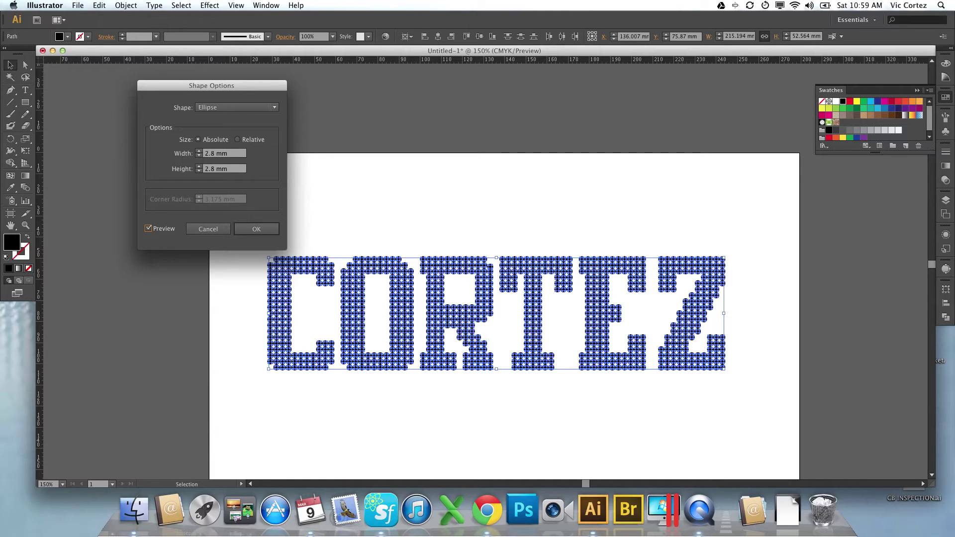
left_click(256, 231)
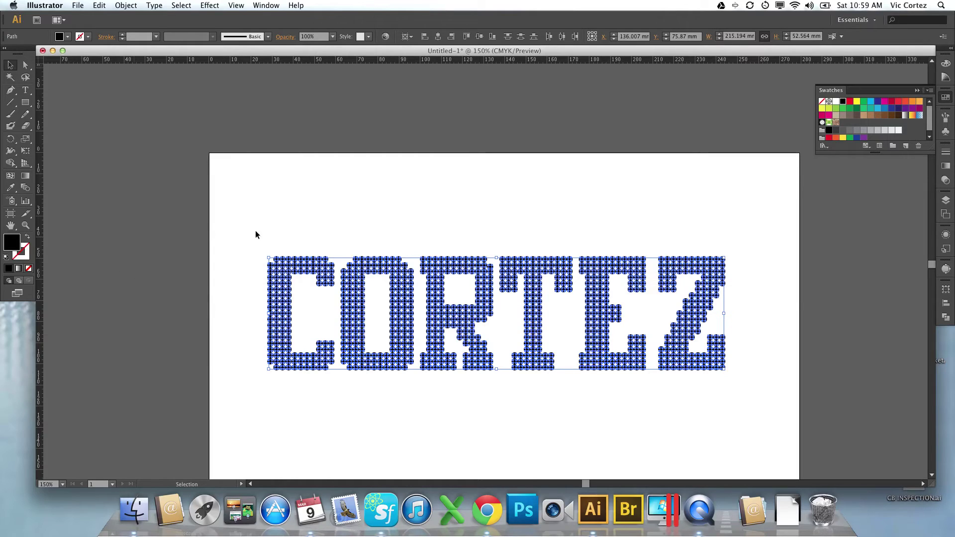
Undo back to the solid black CORTEZ image and start Create Object Mosaic on it.
left_click(256, 232)
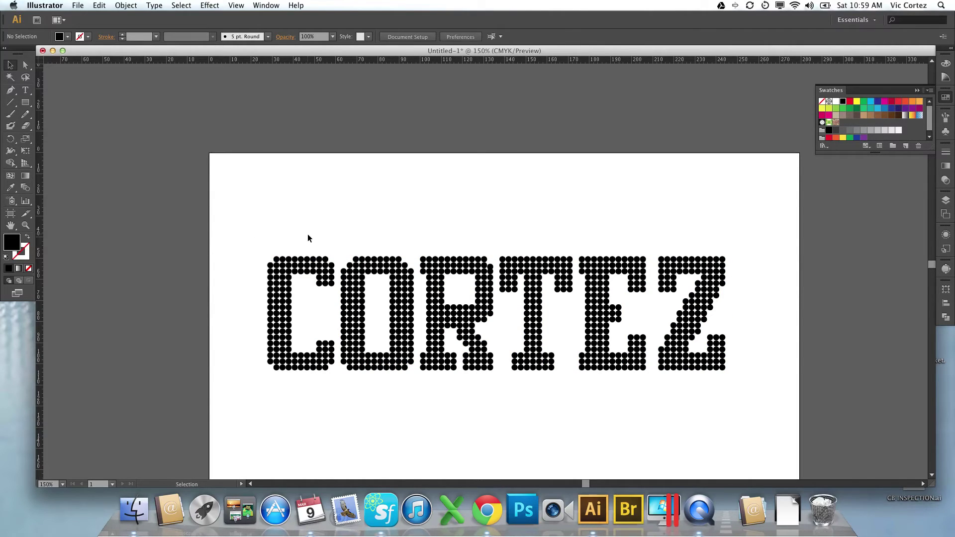
key("a")
key("super+a")
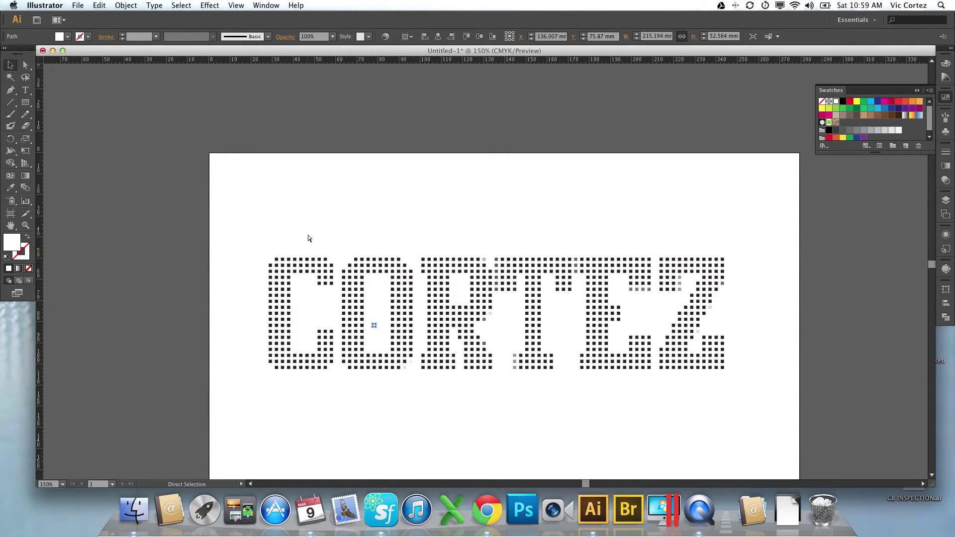
key("super+z")
key("super+z")
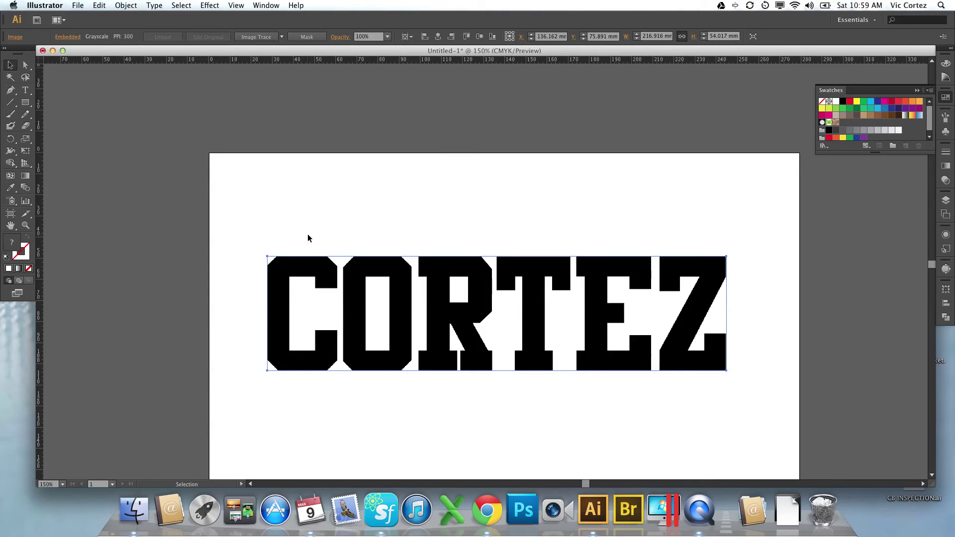
left_click(126, 5)
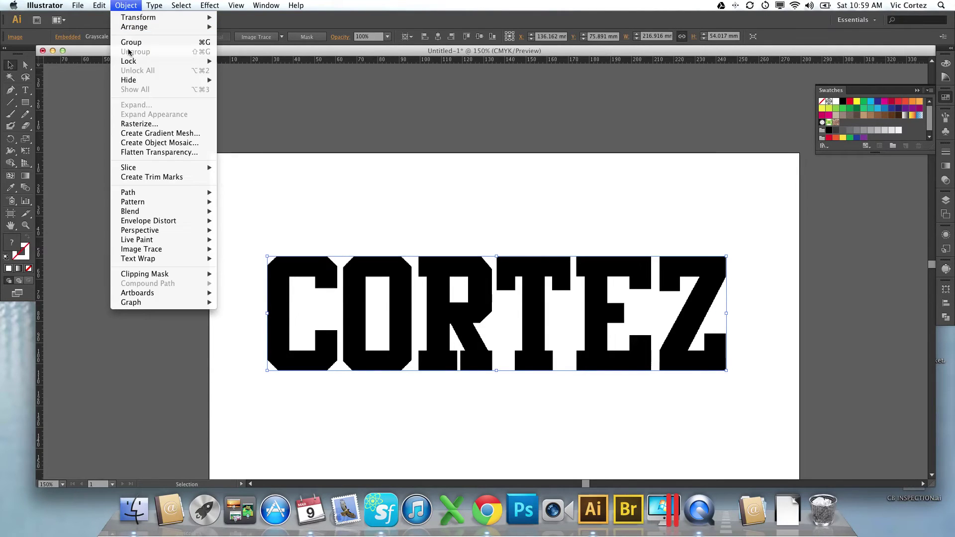
left_click(198, 143)
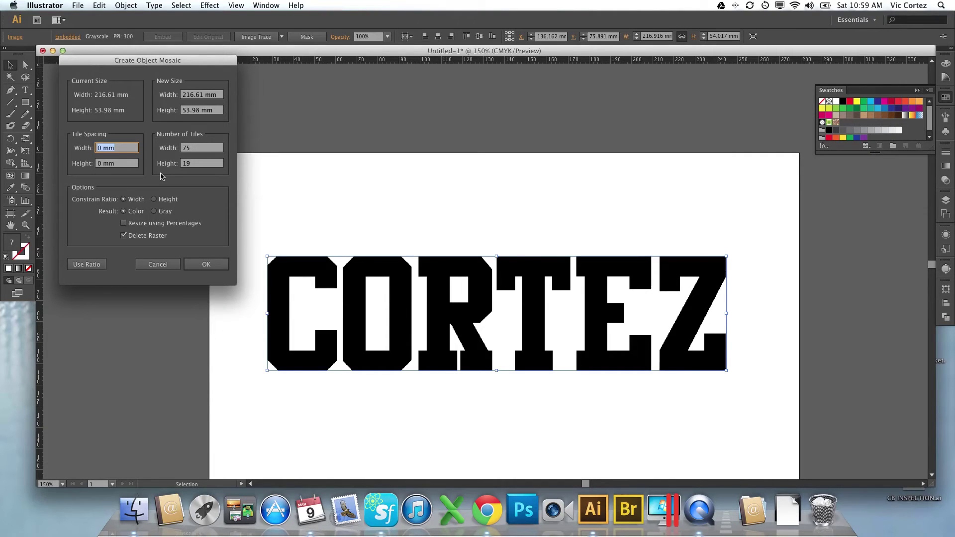
Build the mosaic with 1.5 mm tile spacing and 60 tiles wide, using the ratio for 15 rows.
double_click(99, 147)
type("1.5")
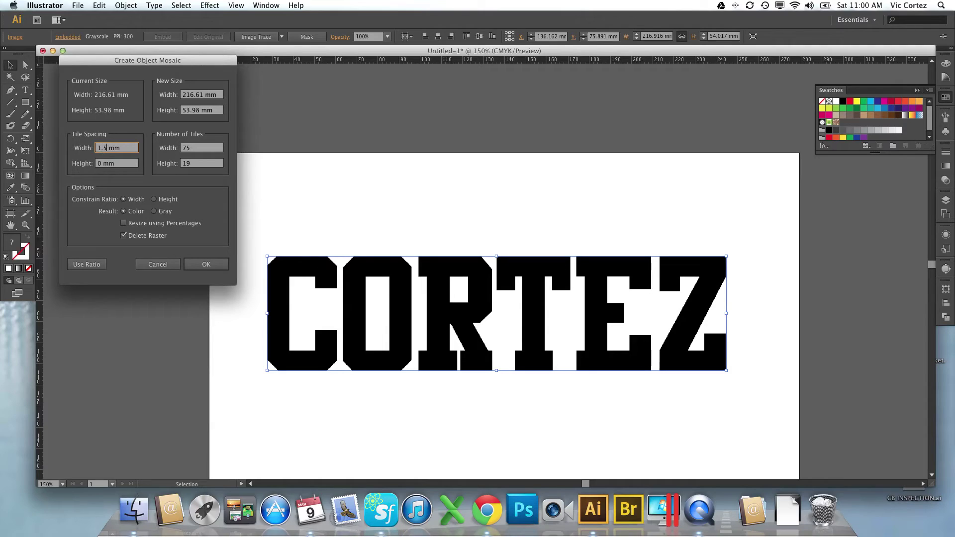
double_click(101, 163)
type("1")
key("Tab")
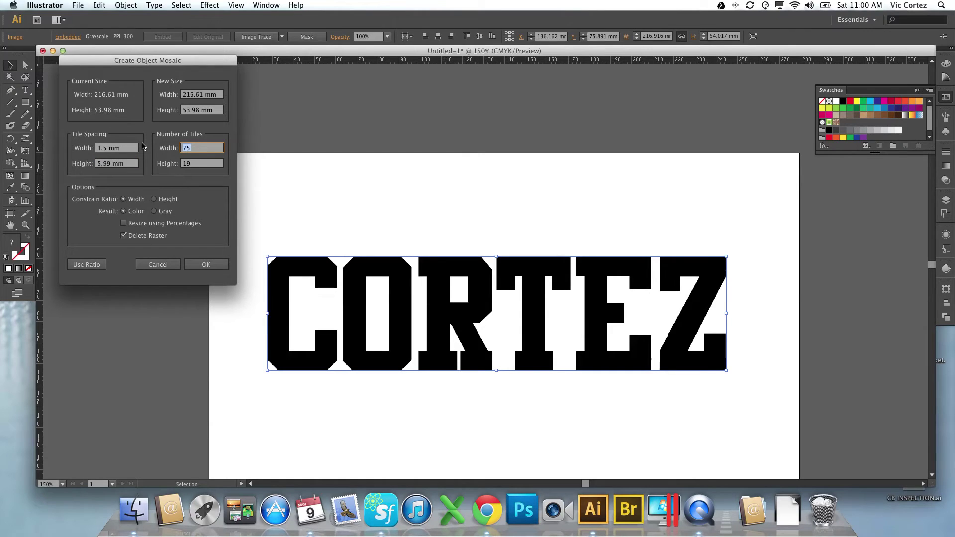
type("60")
double_click(111, 167)
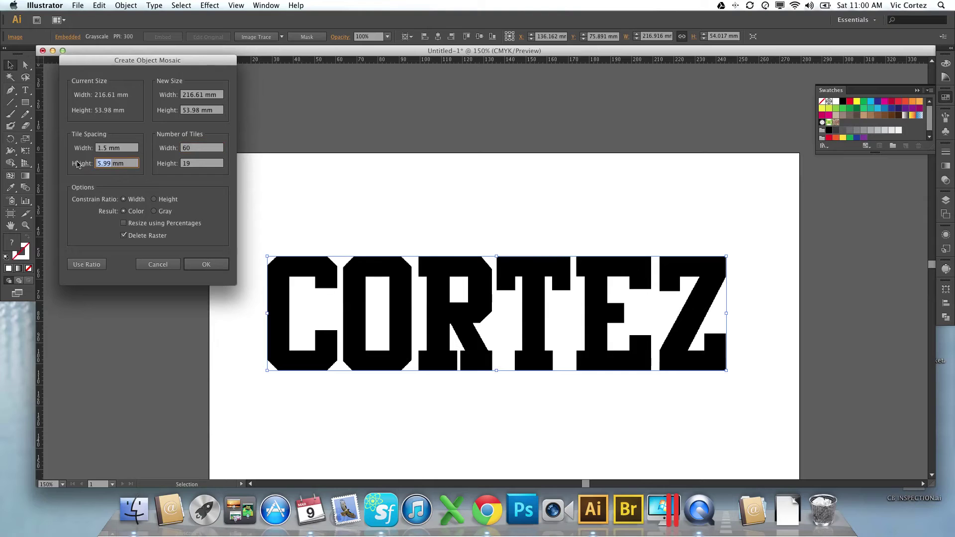
type("1.5")
left_click(204, 149)
left_click(86, 265)
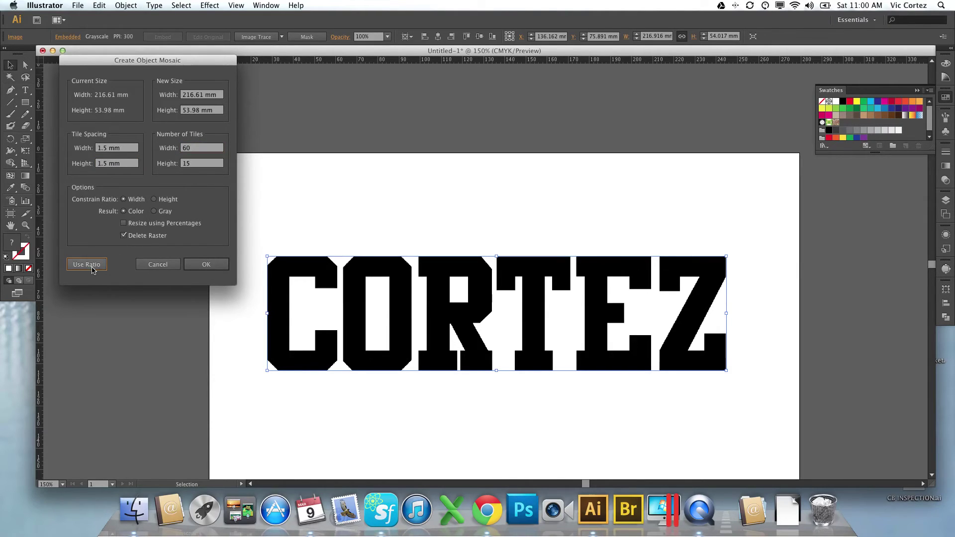
left_click(218, 268)
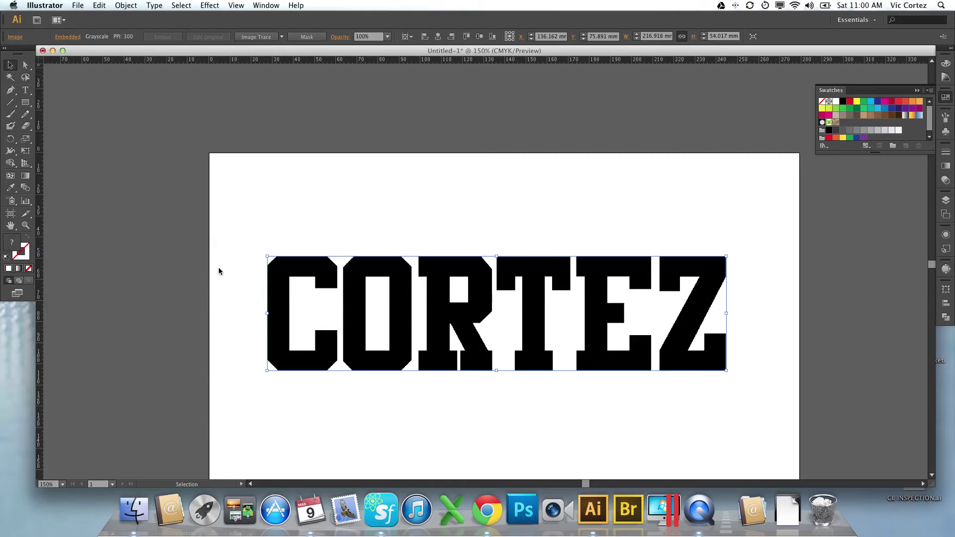
Ungroup the mosaic into separate dots and select all dots sharing the same fill colour.
left_click(299, 206)
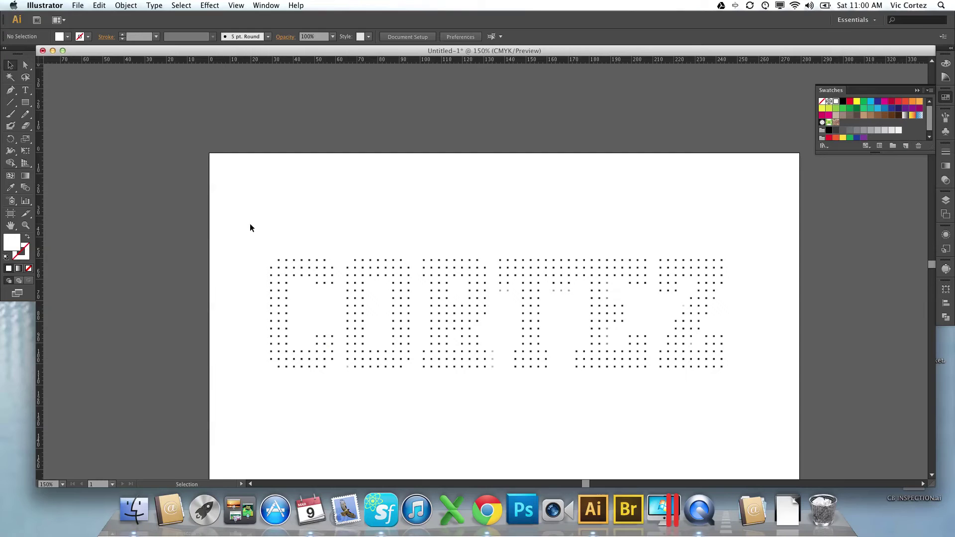
left_click(578, 280)
right_click(577, 282)
mouse_move(634, 353)
left_click(603, 340)
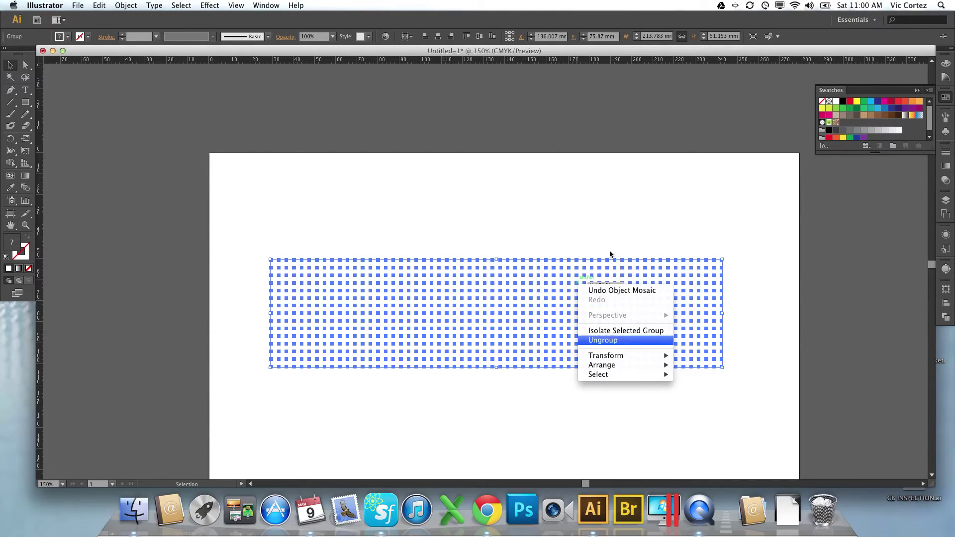
left_click(616, 260)
left_click(622, 291)
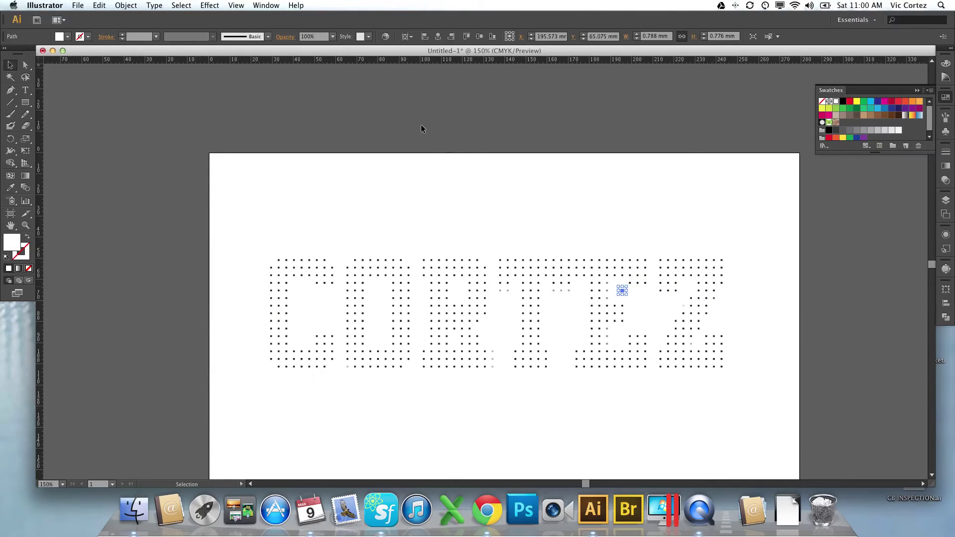
left_click(182, 5)
mouse_move(221, 96)
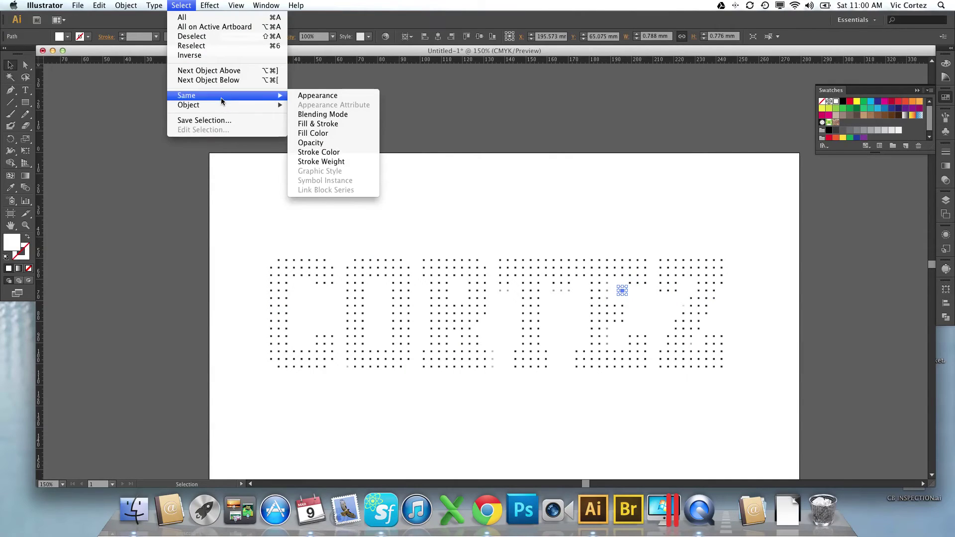
left_click(335, 134)
left_click(473, 191)
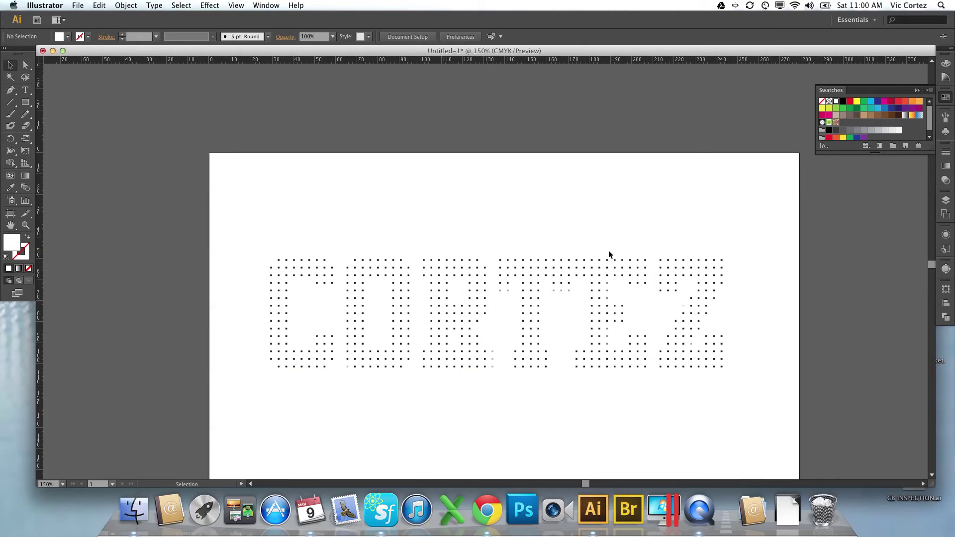
Delete the stray dots near the T, in the T/E gap, under the R, and in the C/O gap.
left_click_drag(582, 251, 587, 292)
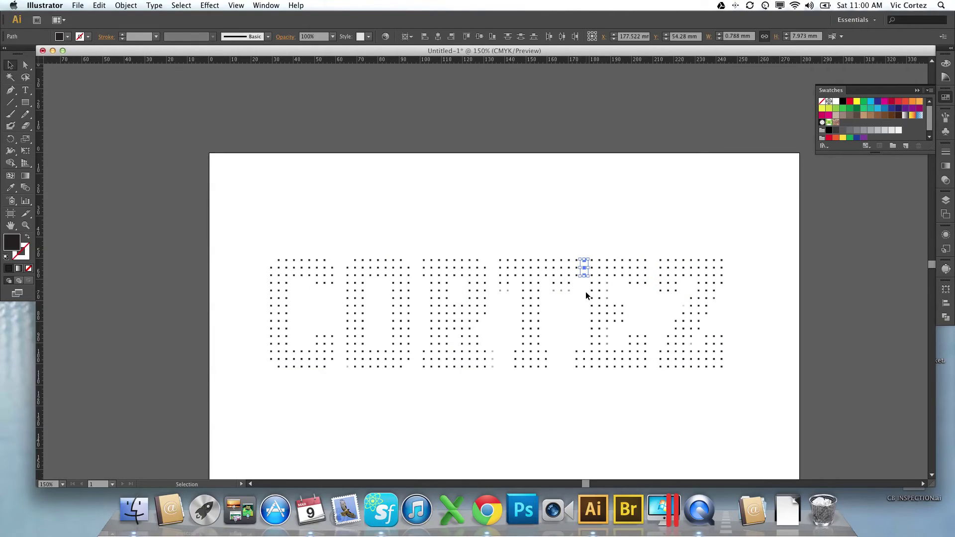
key("Delete")
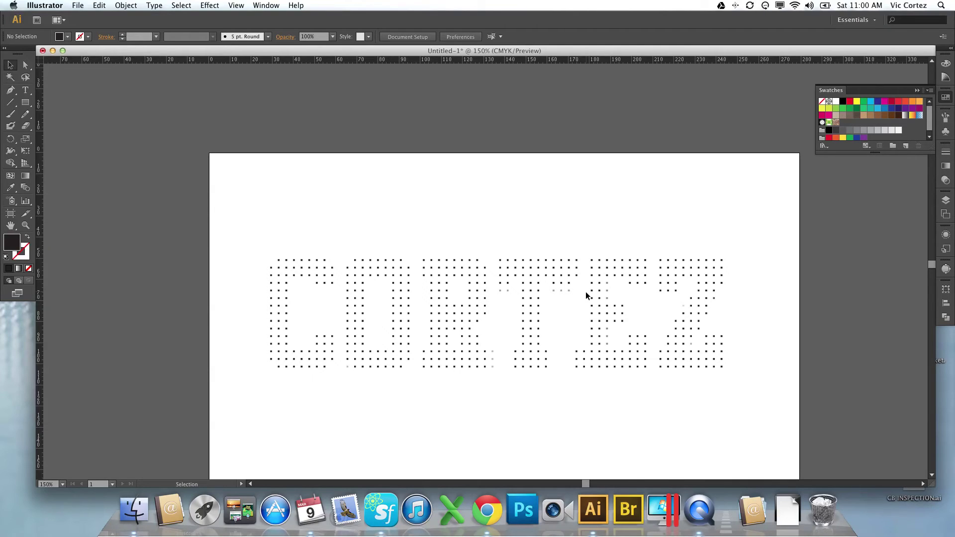
mouse_move(576, 274)
left_mouse_down()
mouse_move(575, 246)
mouse_move(578, 282)
left_mouse_up()
left_click(577, 244)
left_click(584, 251)
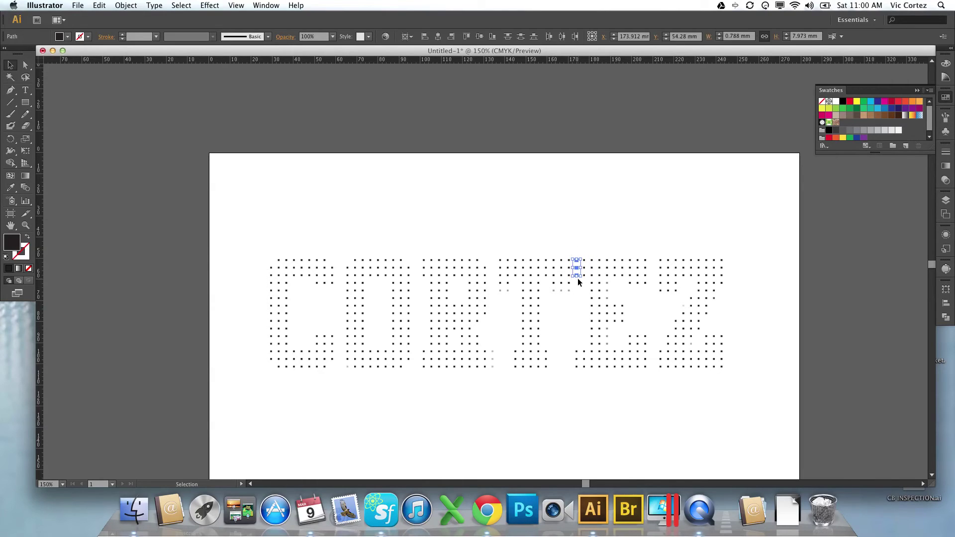
key("Delete")
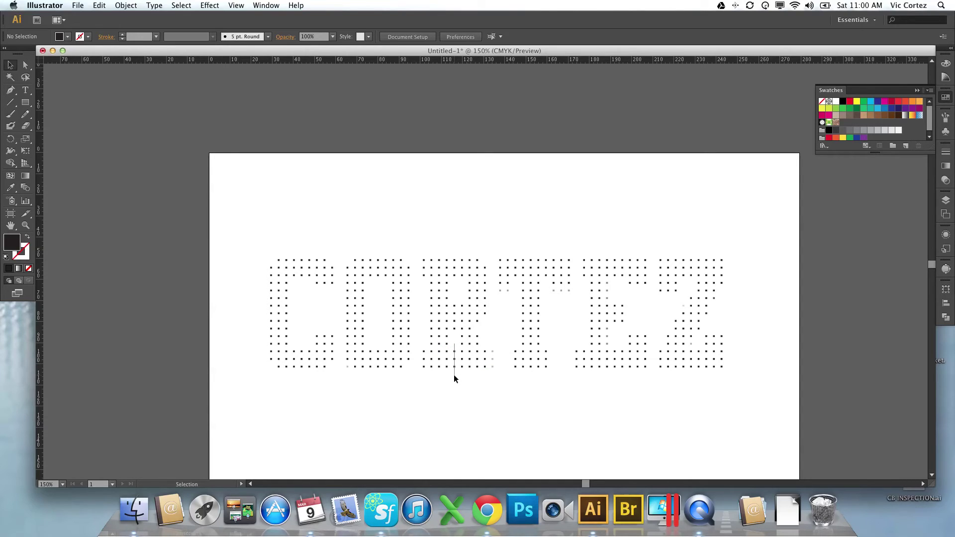
left_click(452, 345)
key("Delete")
left_click(343, 363)
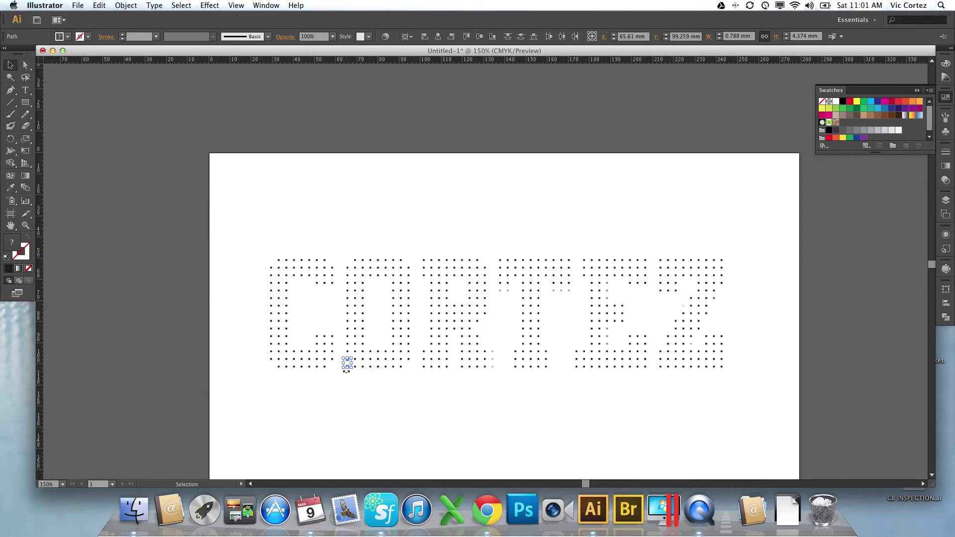
key("Delete")
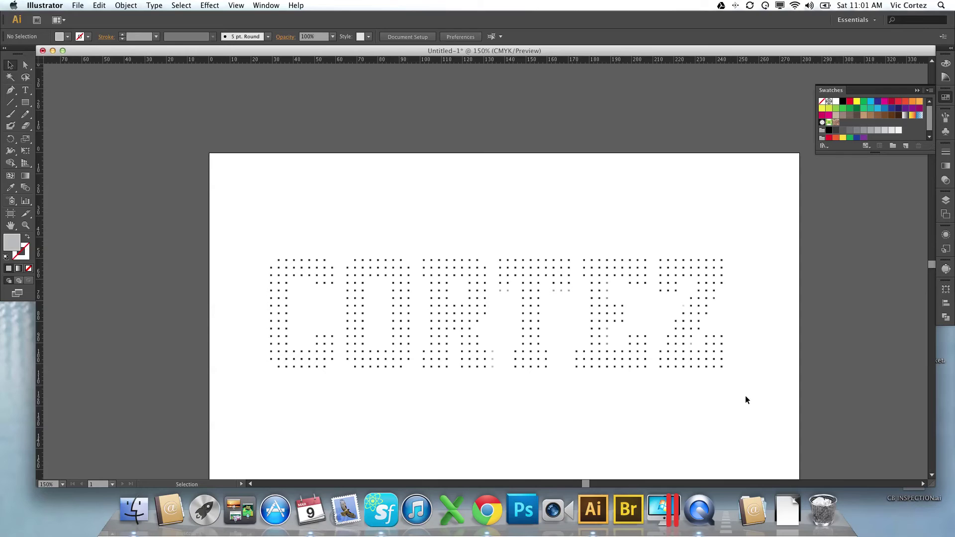
Fill all the CORTEZ dots with the black swatch and reselect them all.
left_click_drag(756, 429, 234, 187)
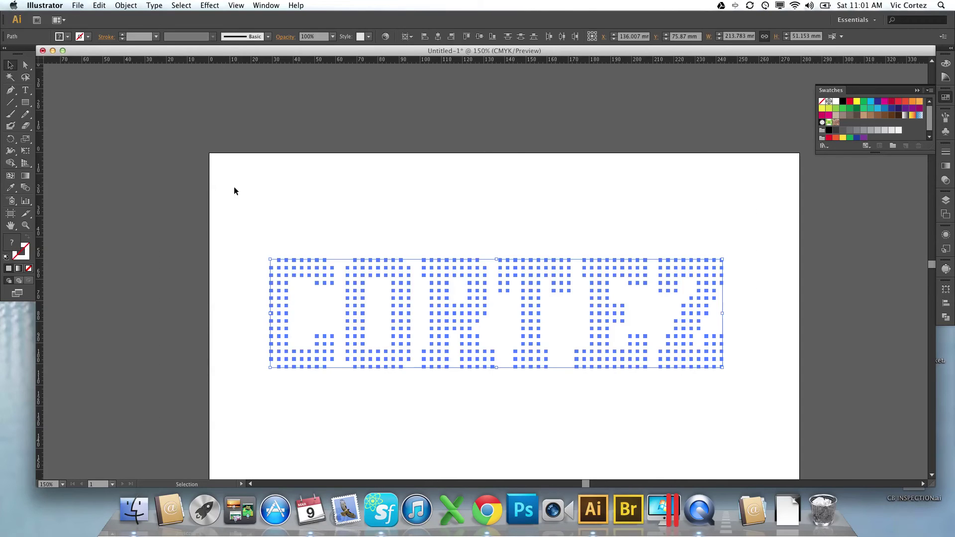
left_click(843, 102)
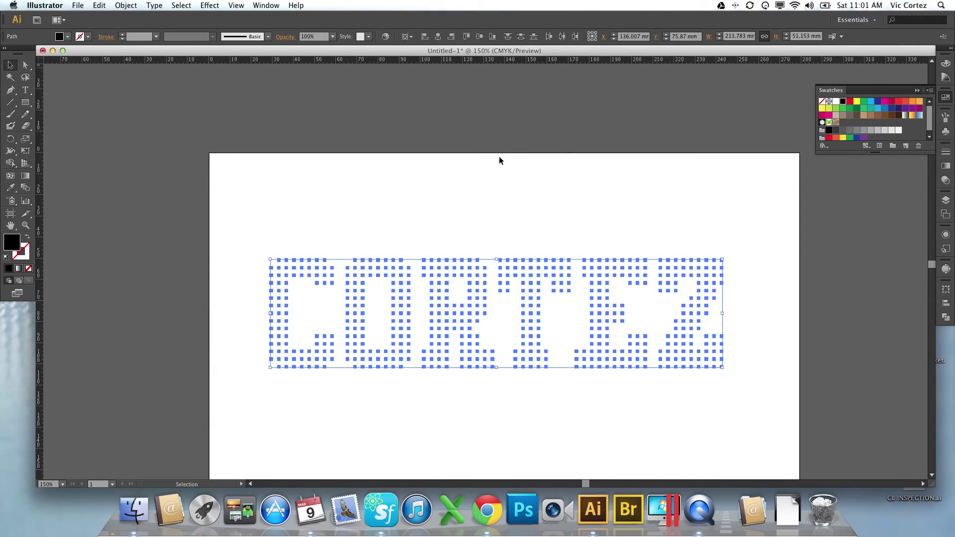
left_click(453, 171)
left_click_drag(254, 211, 766, 409)
left_click(210, 5)
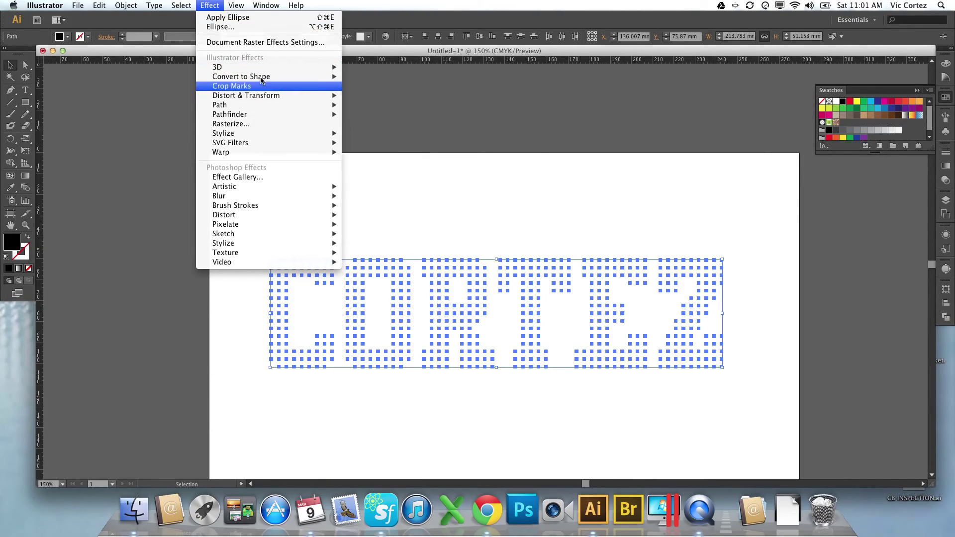
Apply a Convert to Shape Ellipse effect to the dots with 3 mm extra width and height.
mouse_move(255, 77)
left_click(397, 104)
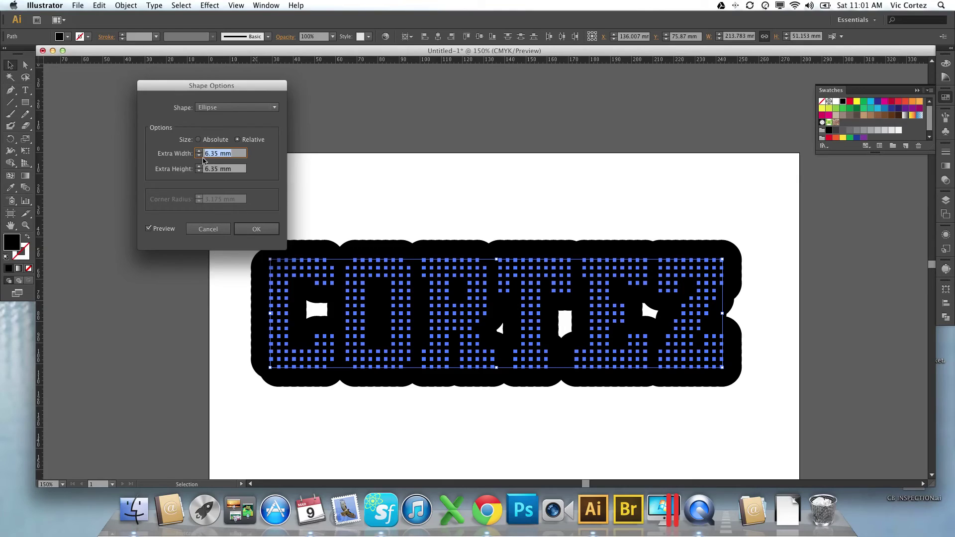
type("3.8")
key("Tab")
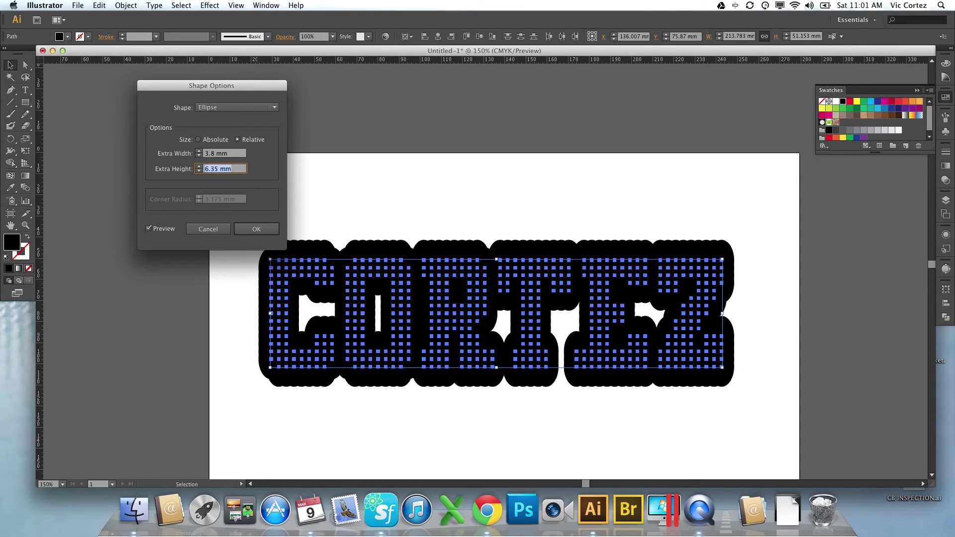
type("3.8")
key("Tab")
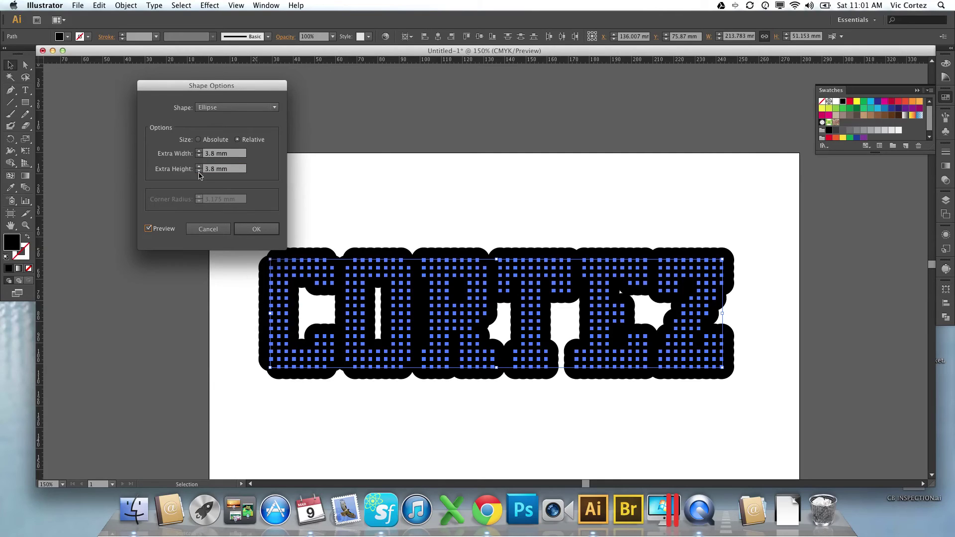
Switch the ellipse size to Absolute and settle width and height at 3 mm.
left_click(199, 141)
type("3")
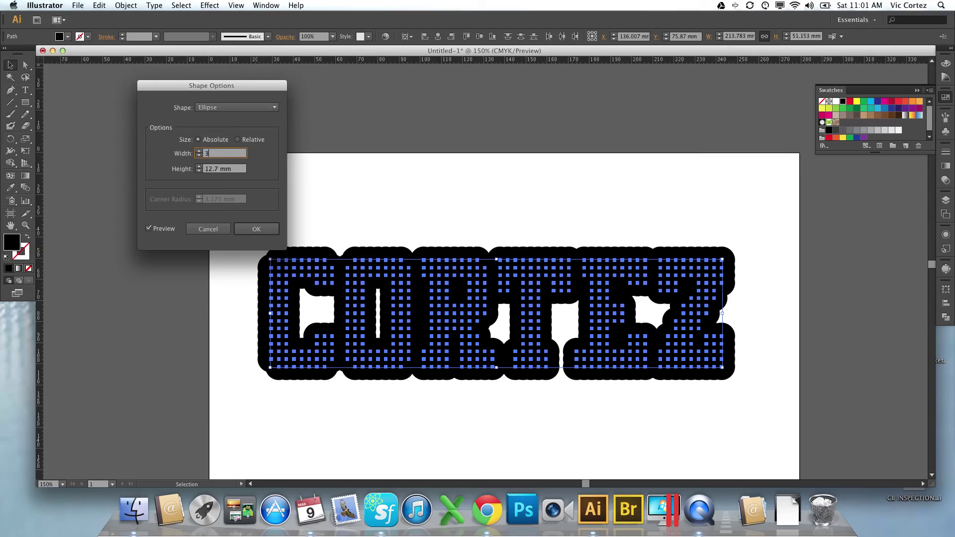
type(".8")
key("Tab")
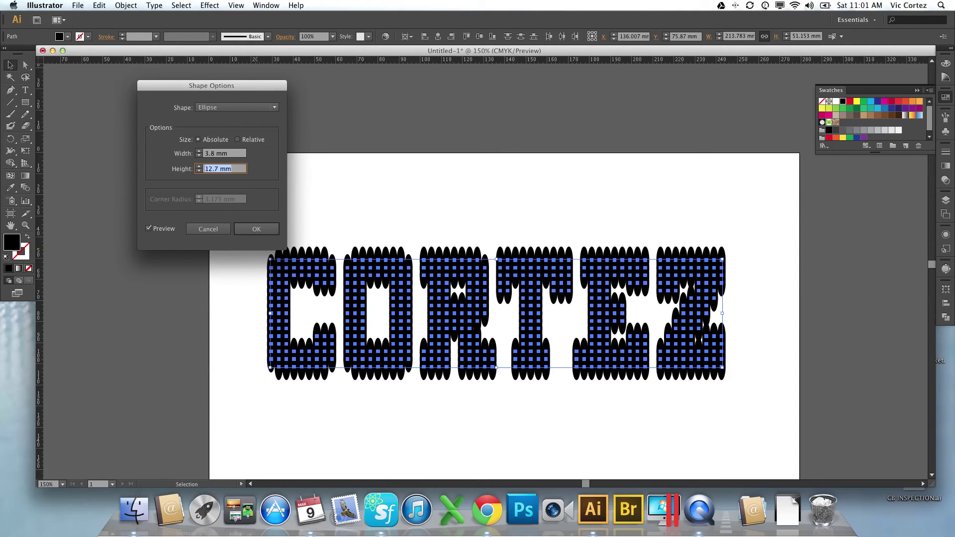
type("3.8")
key("Tab")
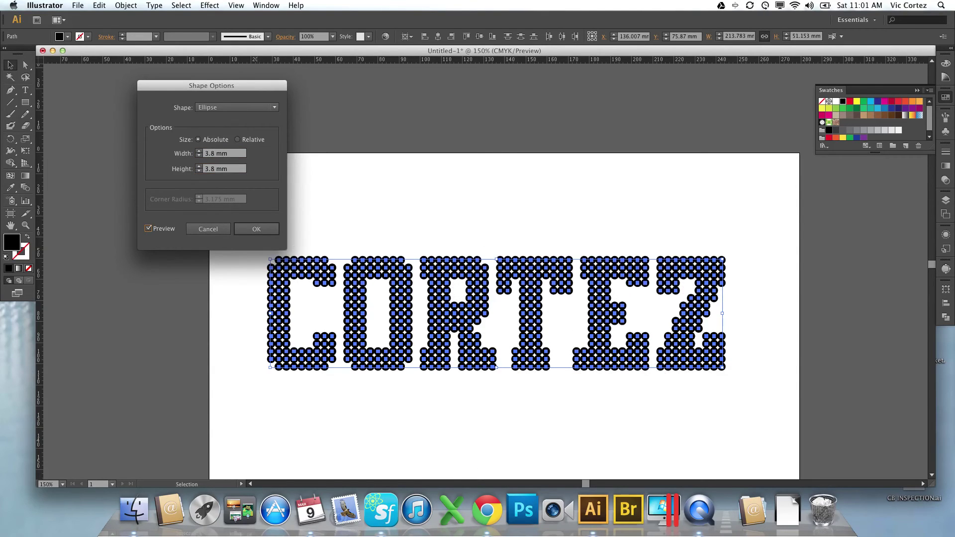
double_click(205, 154)
type("2")
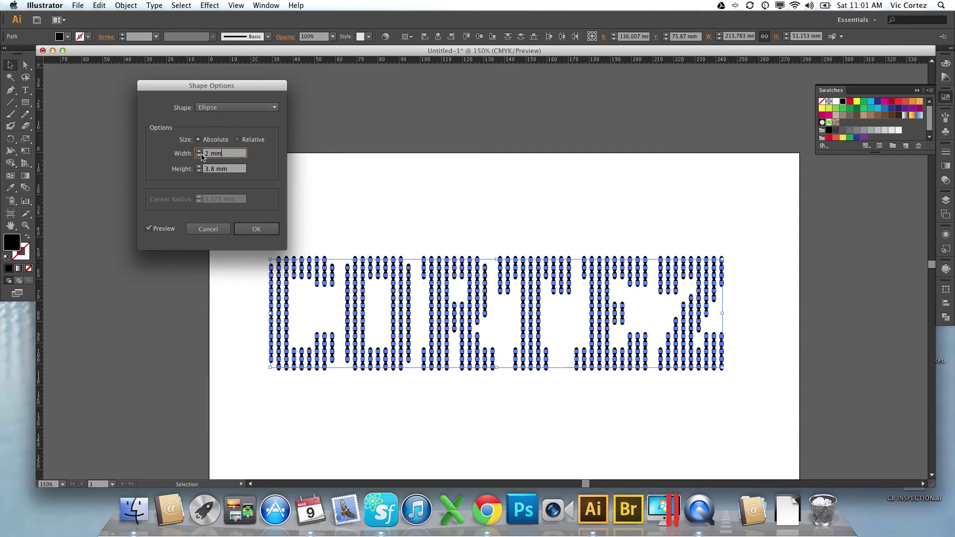
left_click(199, 151)
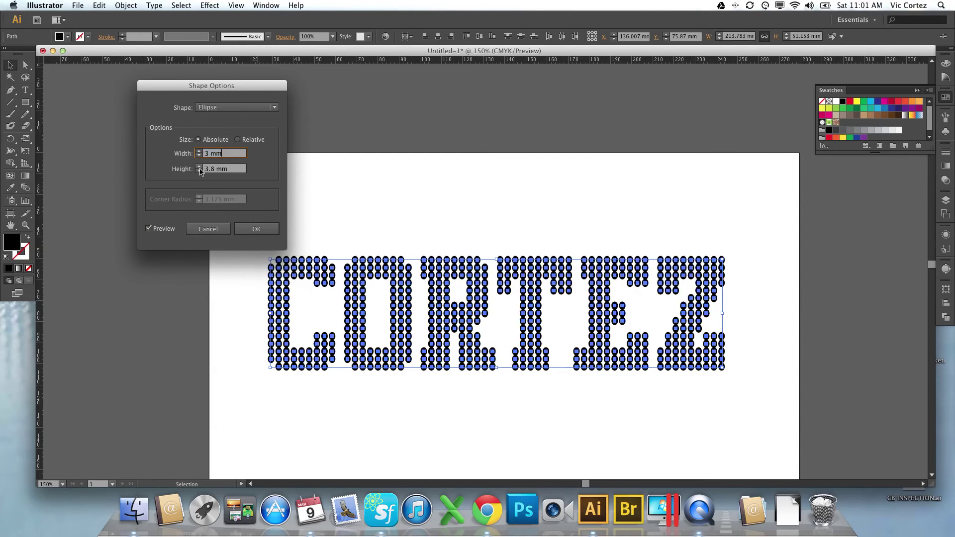
left_click(199, 171)
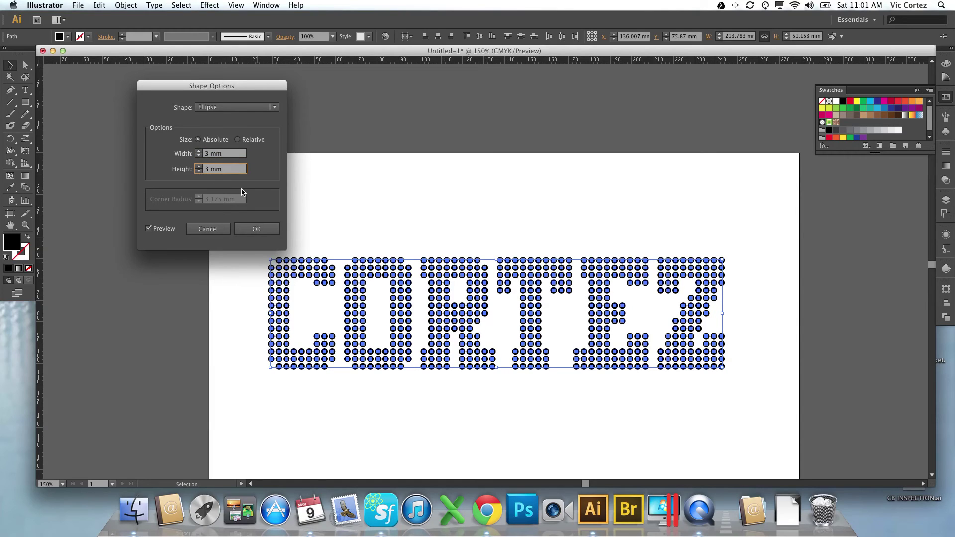
Apply the 3 mm ellipse effect and Expand Appearance so every dot becomes a solid circle.
left_click(257, 229)
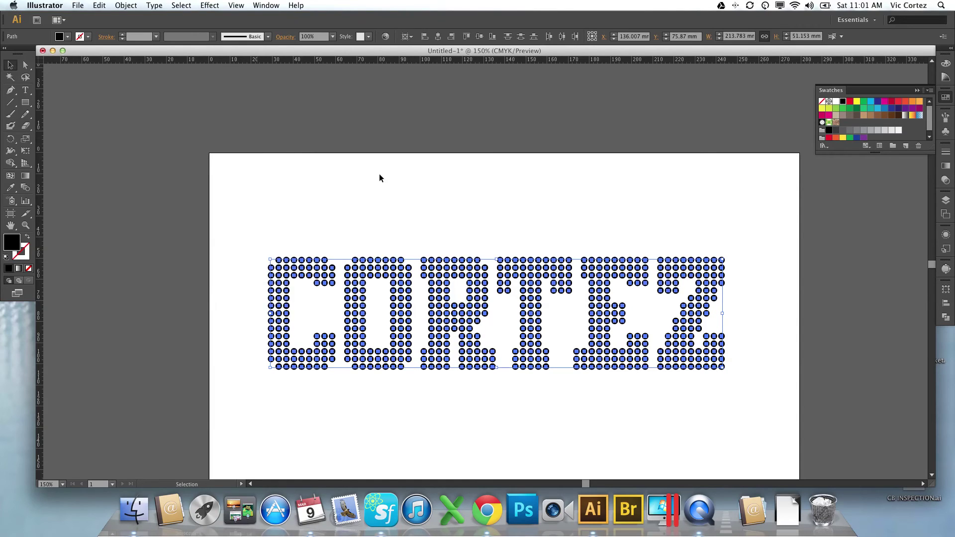
left_click(379, 175)
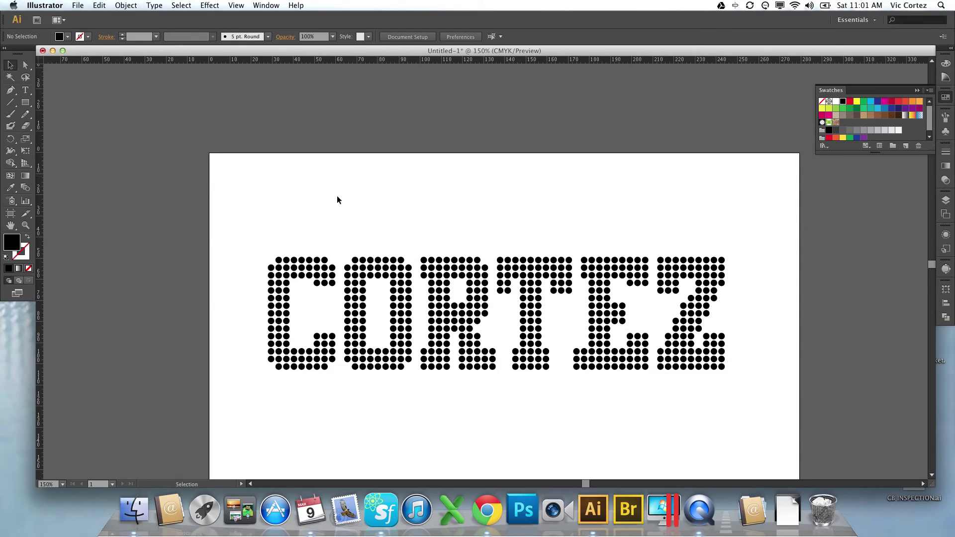
left_click_drag(247, 222, 760, 383)
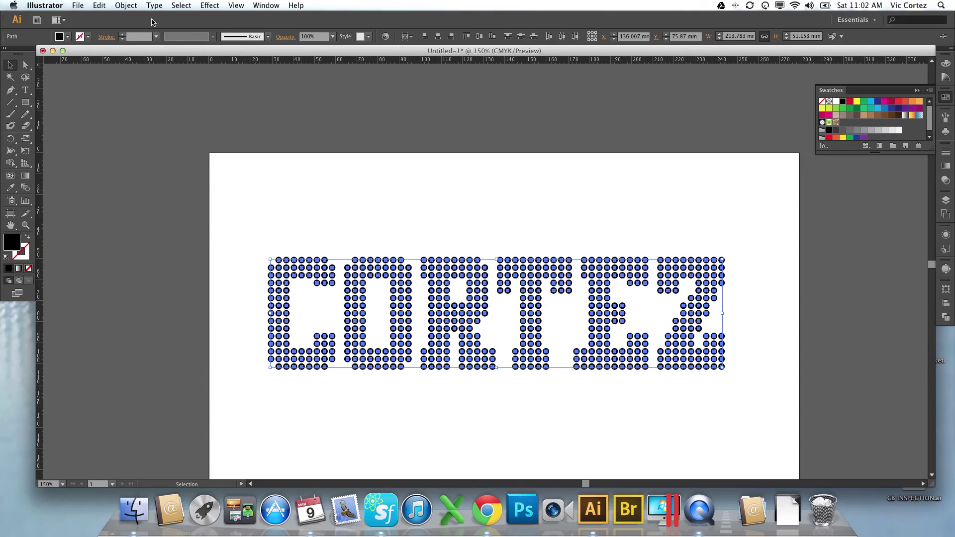
left_click(126, 5)
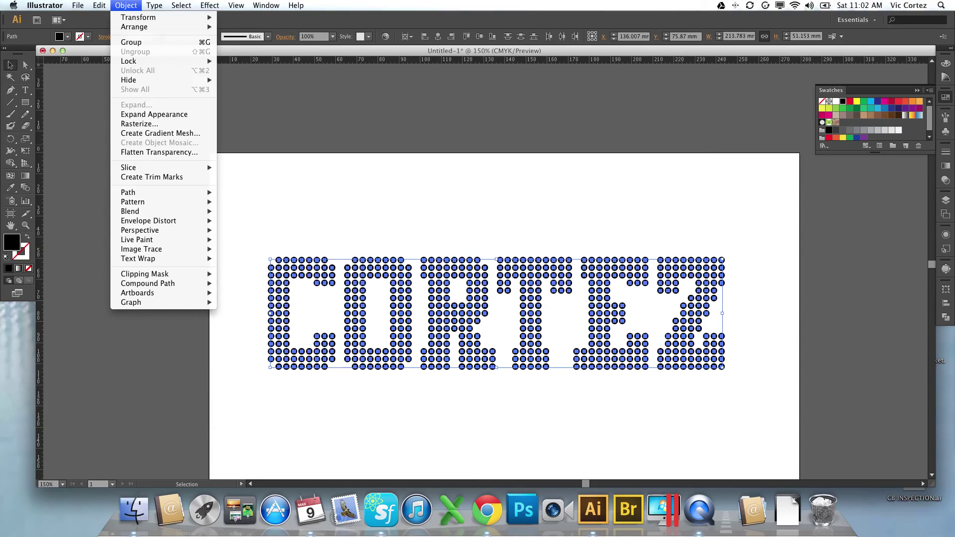
left_click(160, 114)
left_click(383, 201)
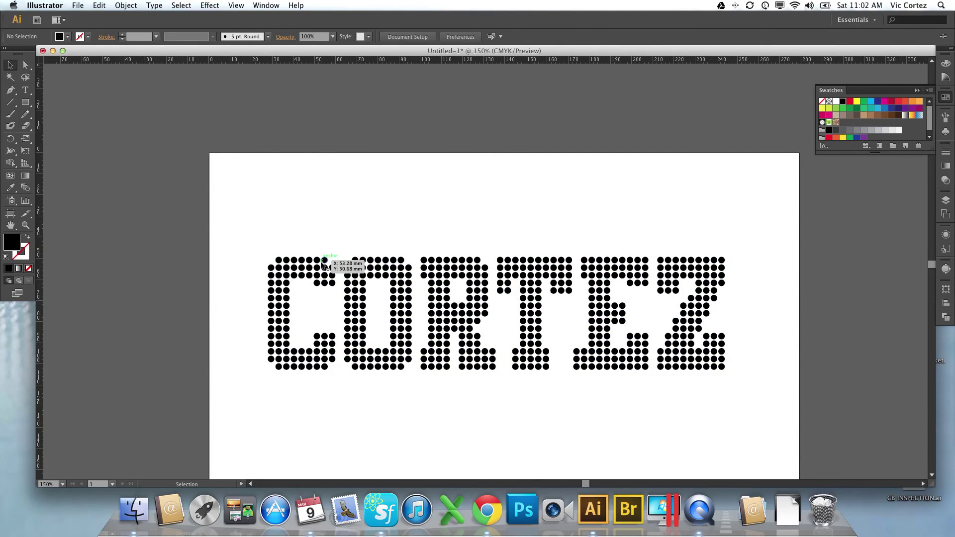
left_click_drag(249, 219, 767, 430)
left_click(684, 432)
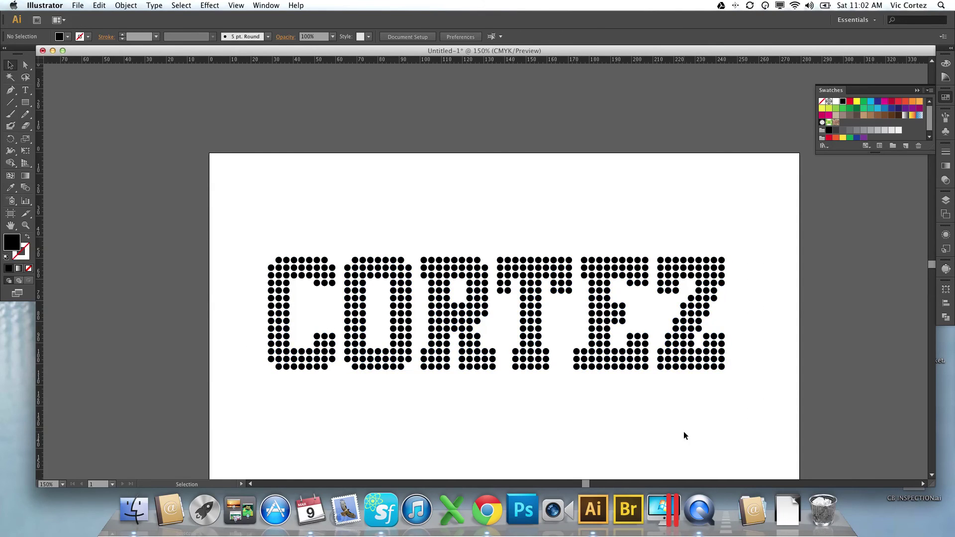